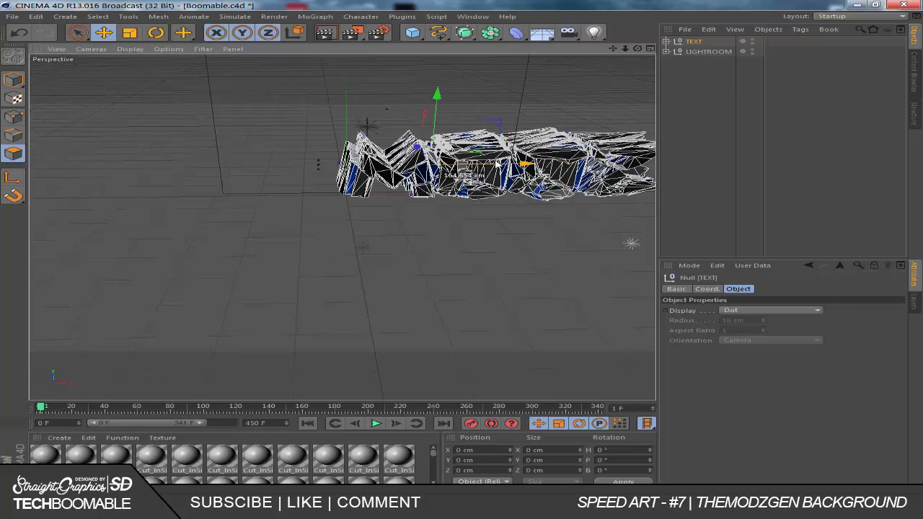
# Step: Raise the fractured text, adjust its fracture pieces, and render it at 1280x720 to MODZ0001.png
pyautogui.moveTo(512, 105); pyautogui.dragTo(515, 87)
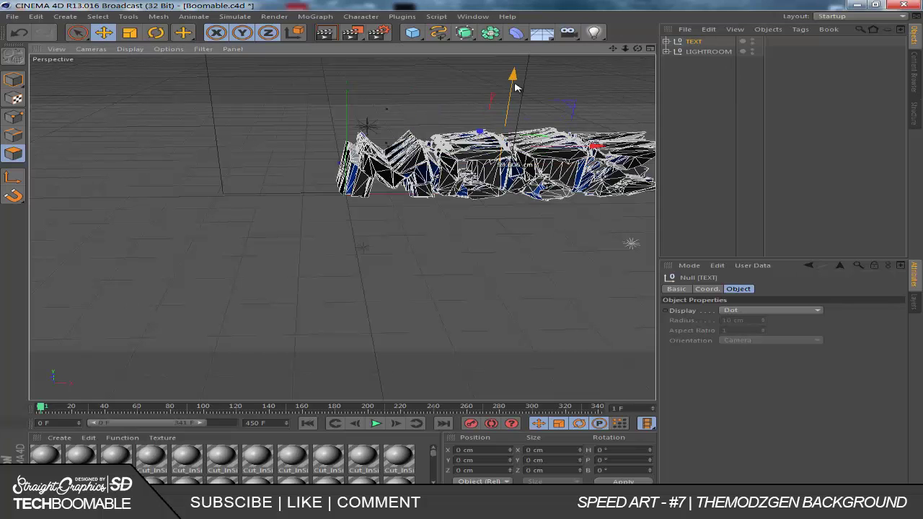
pyautogui.click(666, 41)
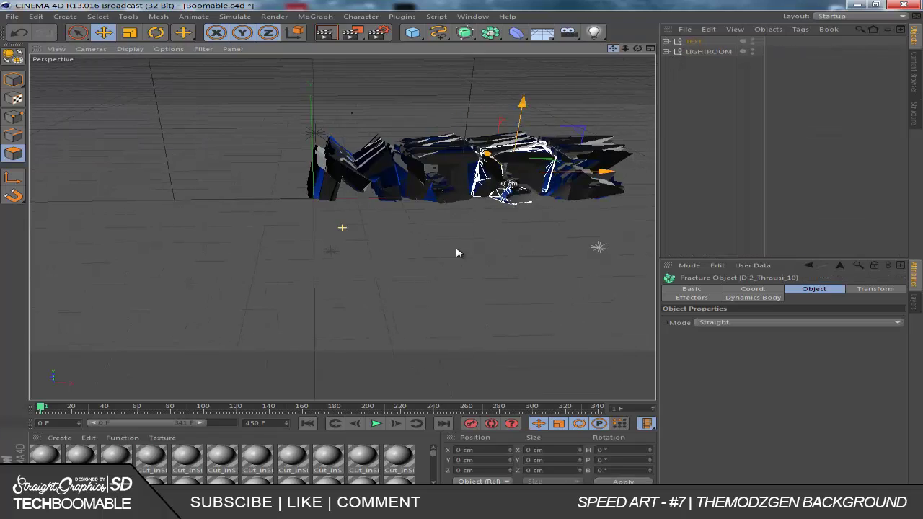
pyautogui.click(694, 159)
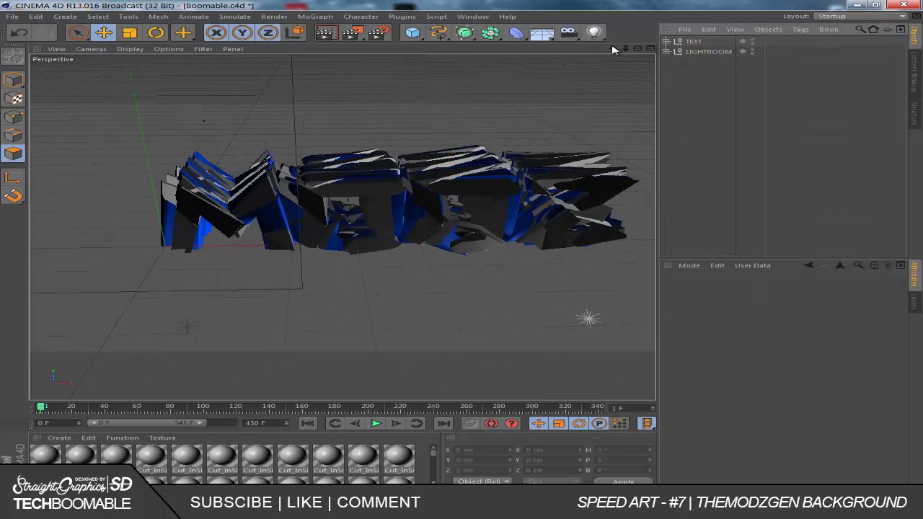
pyautogui.click(399, 180)
pyautogui.click(670, 116)
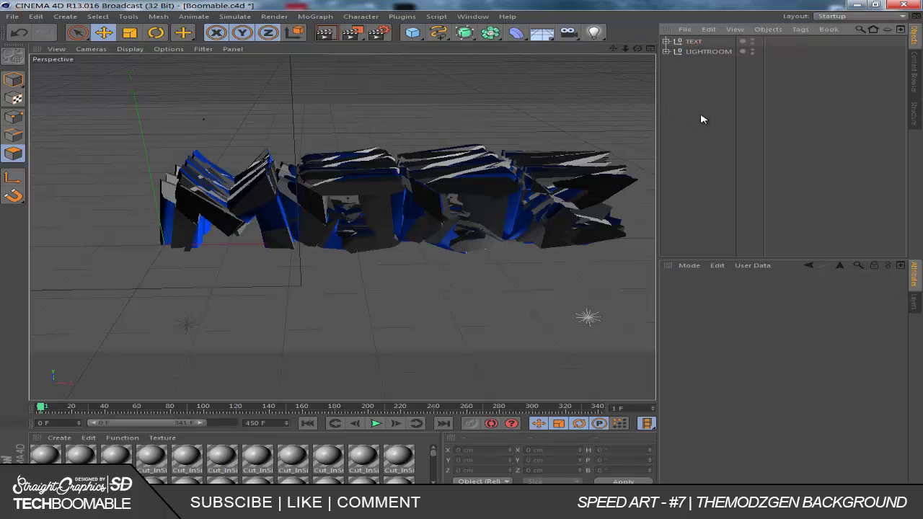
pyautogui.click(381, 32)
pyautogui.click(351, 33)
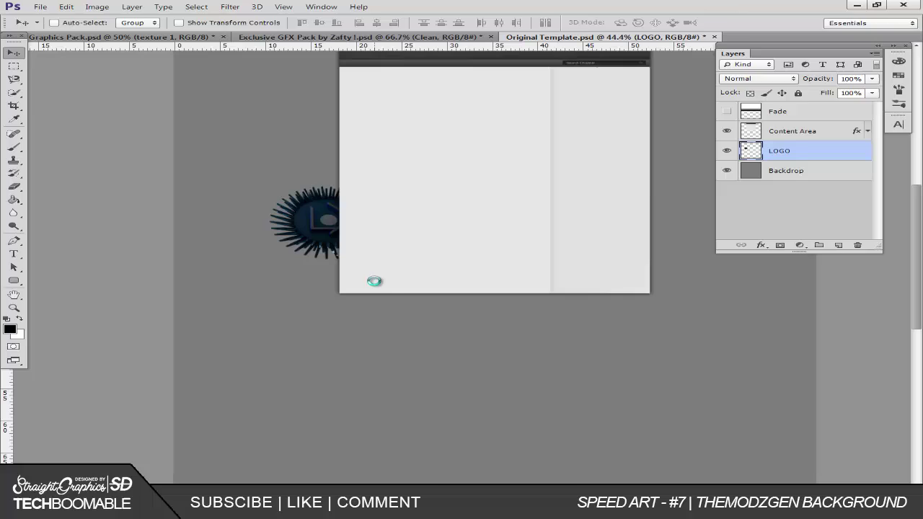
# Step: Place the MODZ0001 render into the template, rotated -90°, scaled to ~69% beside the content area
pyautogui.moveTo(375, 280); pyautogui.dragTo(364, 206)
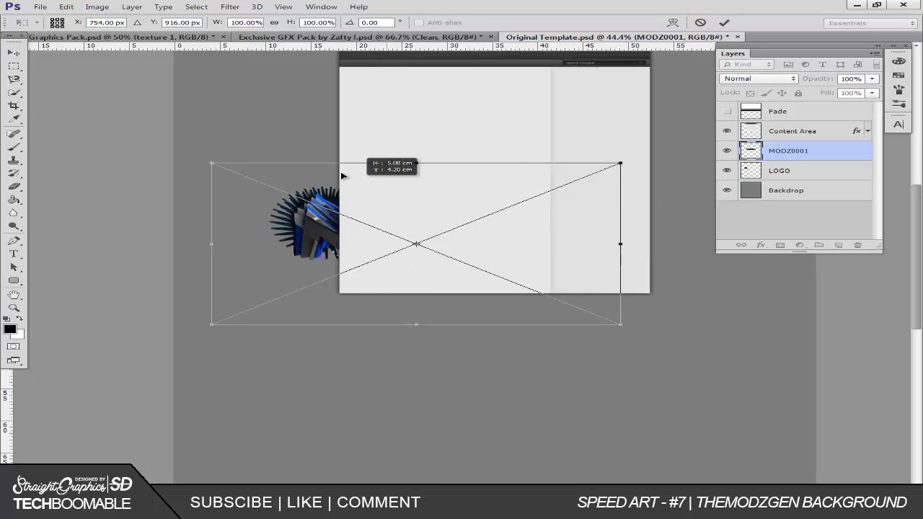
pyautogui.moveTo(104, 143); pyautogui.dragTo(238, 310)
pyautogui.moveTo(283, 410); pyautogui.dragTo(342, 260)
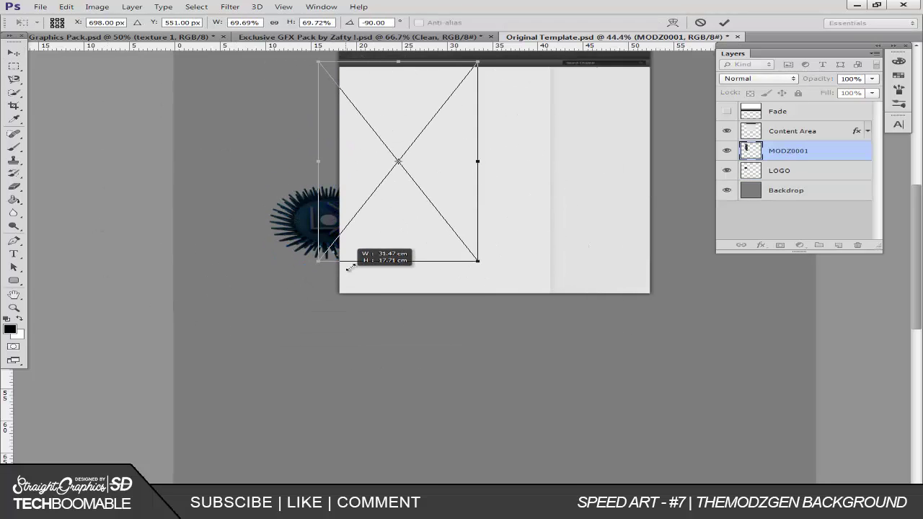
pyautogui.moveTo(403, 234); pyautogui.dragTo(332, 235)
pyautogui.press('Return')
pyautogui.click(778, 171)
# Step: Delete the LOGO layer and nudge the MODZ0001 render slightly down on the canvas
pyautogui.press('Delete')
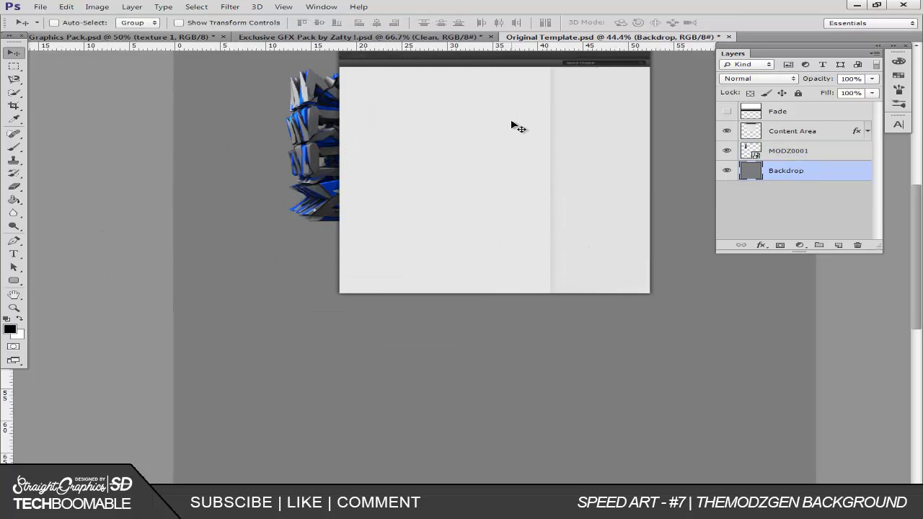
pyautogui.scroll(2, 515, 125)
pyautogui.click(788, 150)
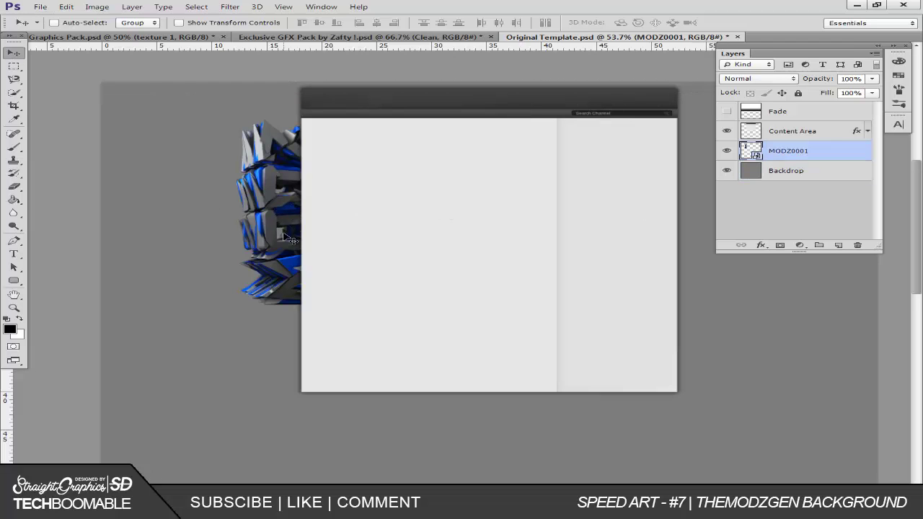
pyautogui.moveTo(284, 236); pyautogui.dragTo(285, 245)
pyautogui.hscroll(3, 362, 320)
pyautogui.scroll(1, 373, 321)
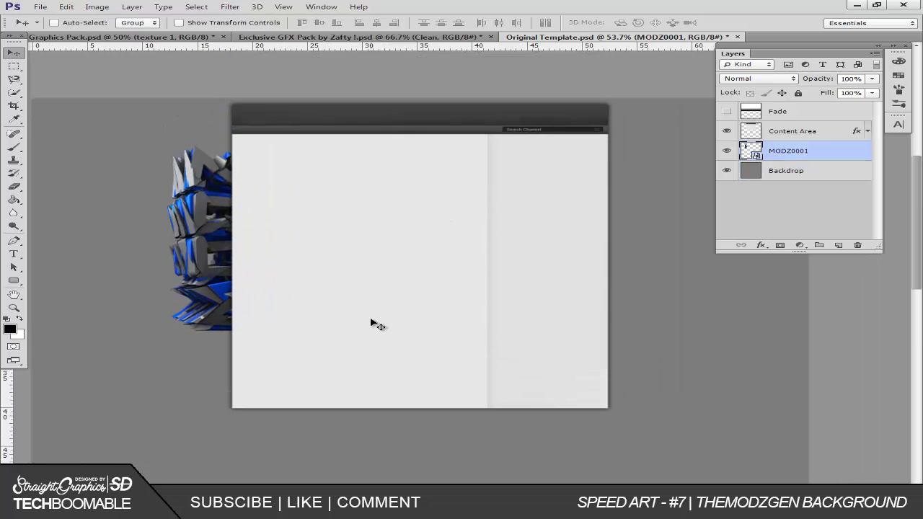
pyautogui.click(361, 37)
# Step: Duplicate the Clean group into Original Template.psd
pyautogui.rightClick(792, 200)
pyautogui.click(764, 227)
pyautogui.click(505, 198)
pyautogui.click(461, 199)
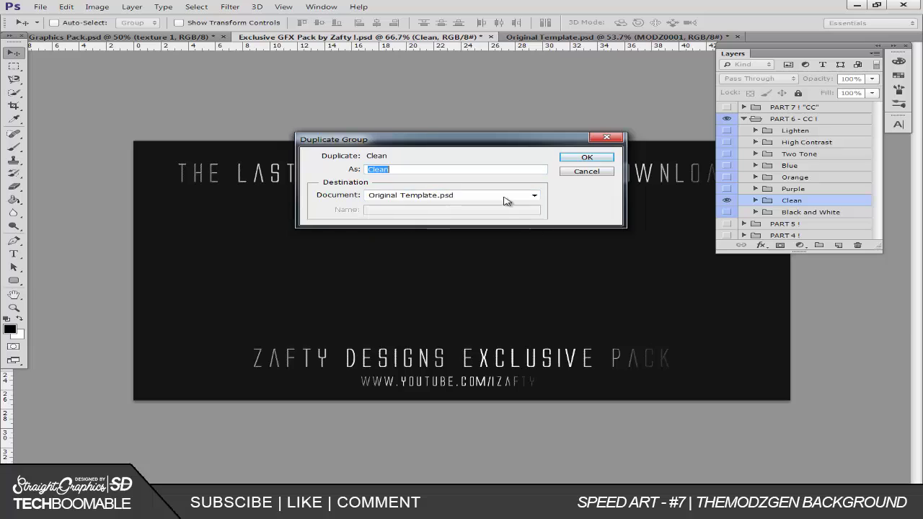
pyautogui.click(587, 155)
# Step: Duplicate the Orange group into Original Template.psd and make it visible
pyautogui.rightClick(796, 179)
pyautogui.click(769, 205)
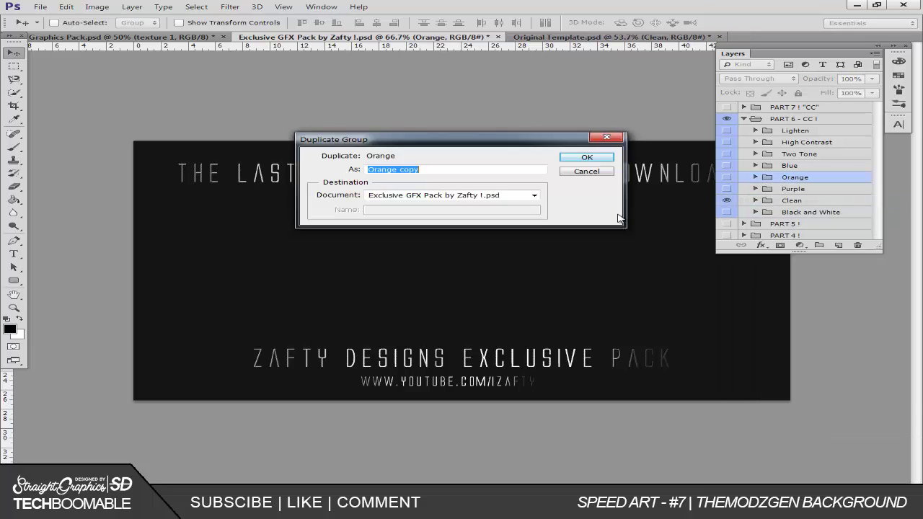
pyautogui.click(505, 198)
pyautogui.click(461, 209)
pyautogui.click(587, 155)
pyautogui.click(613, 37)
pyautogui.click(727, 146)
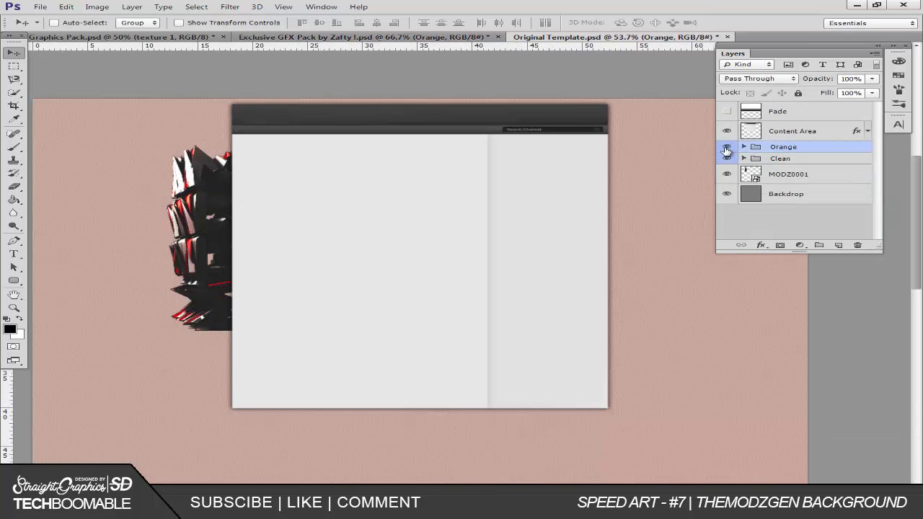
# Step: Add a Curves 1 adjustment layer above the Orange group with an S-shaped curve
pyautogui.click(829, 202)
pyautogui.click(800, 246)
pyautogui.click(783, 147)
pyautogui.click(799, 246)
pyautogui.click(817, 315)
pyautogui.moveTo(419, 177)
pyautogui.mouseDown()
pyautogui.moveTo(418, 199)
pyautogui.moveTo(314, 223)
pyautogui.moveTo(367, 239)
pyautogui.moveTo(303, 239)
pyautogui.moveTo(316, 238)
pyautogui.mouseUp()
pyautogui.click(424, 206)
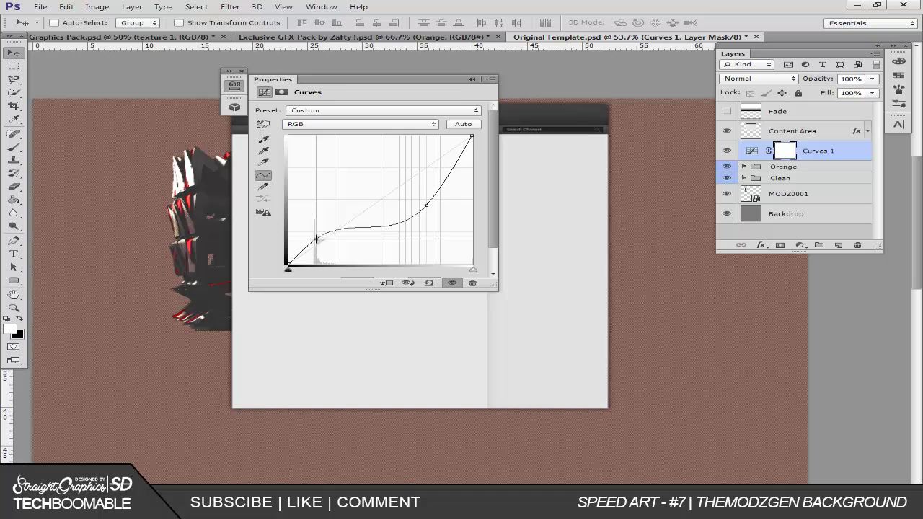
pyautogui.click(470, 80)
# Step: Give the Backdrop layer a dark grey #2e2e2e Color Overlay
pyautogui.doubleClick(815, 213)
pyautogui.click(512, 227)
pyautogui.click(781, 143)
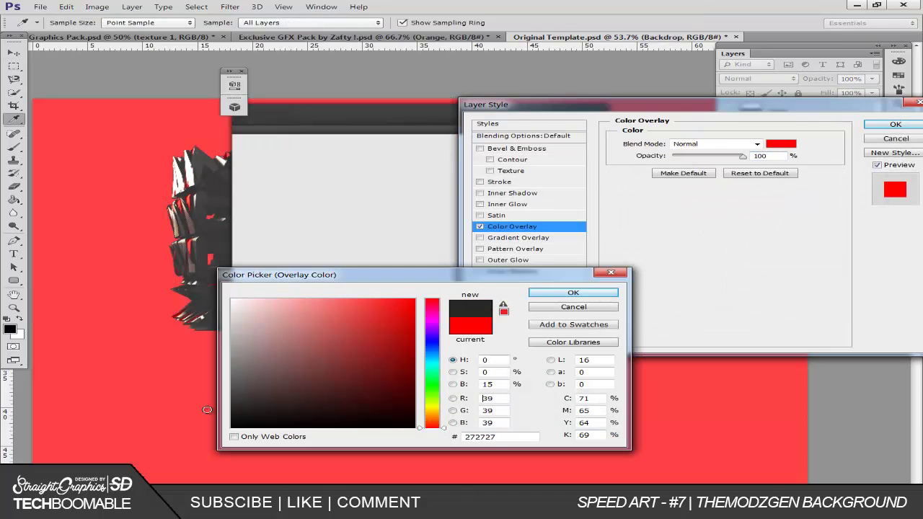
pyautogui.moveTo(207, 410); pyautogui.dragTo(209, 405)
pyautogui.click(573, 292)
pyautogui.click(895, 124)
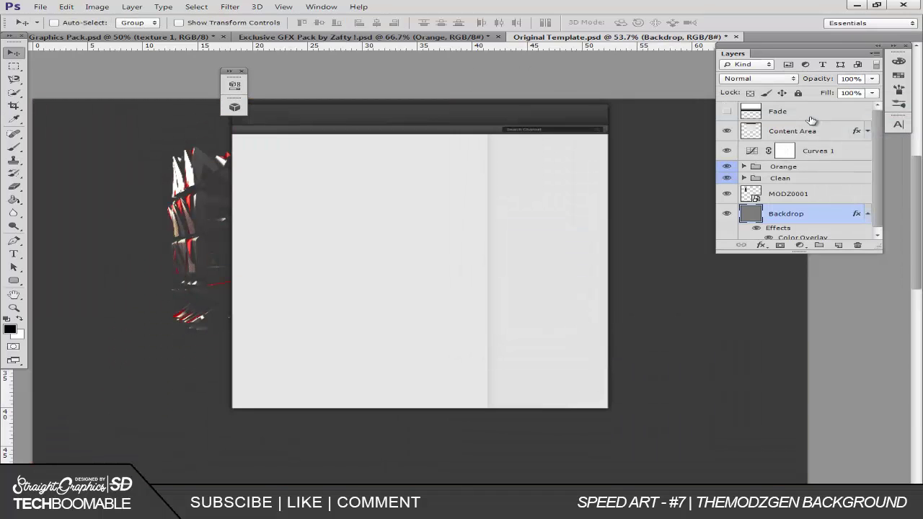
pyautogui.click(802, 194)
# Step: Paint a wide soft white highlight over the text on Layer 1, set to Overlay with lowered opacity
pyautogui.press('b')
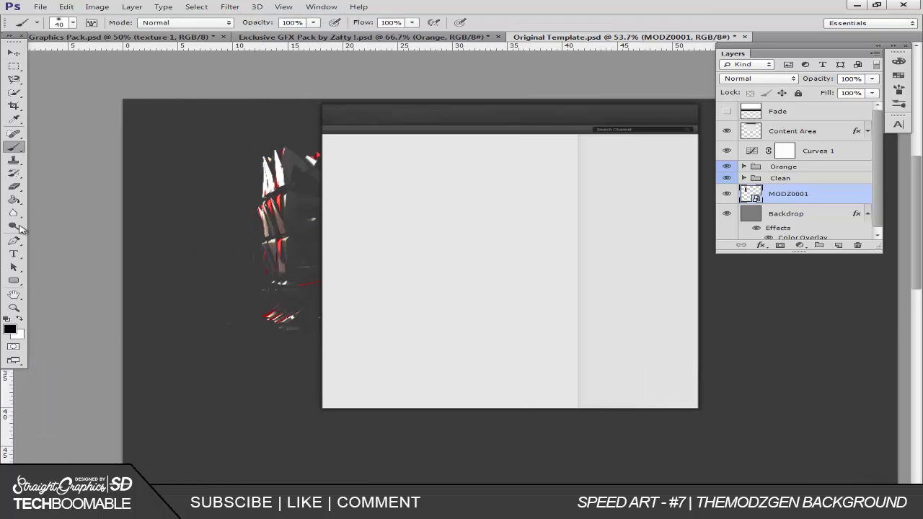
pyautogui.click(838, 245)
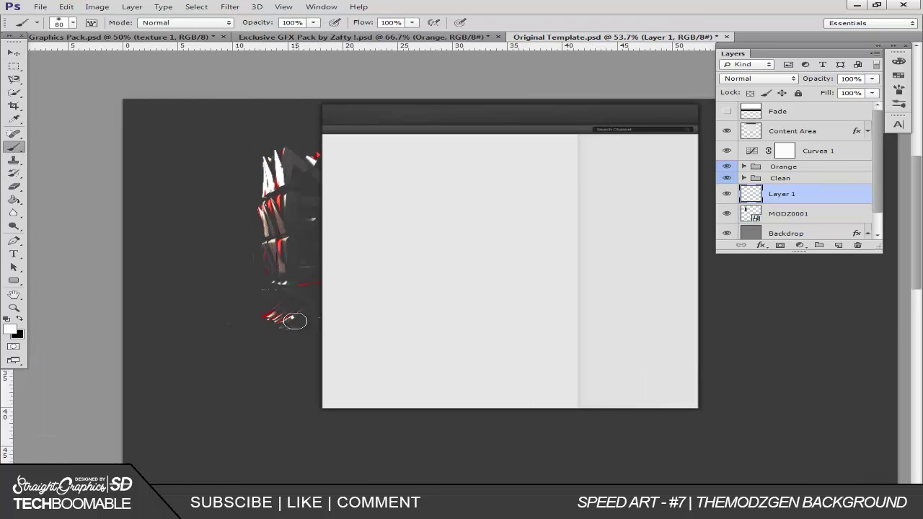
pyautogui.moveTo(294, 321); pyautogui.dragTo(297, 203)
pyautogui.hotkey('ctrl', 'z')
pyautogui.press(']')
pyautogui.press(']')
pyautogui.press(']')
pyautogui.moveTo(290, 301); pyautogui.dragTo(299, 155)
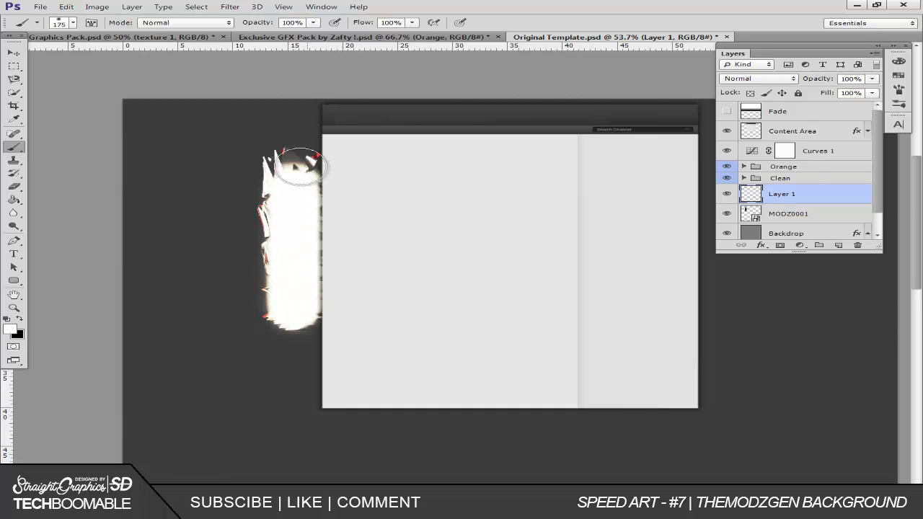
pyautogui.click(759, 77)
pyautogui.click(735, 213)
pyautogui.moveTo(872, 79); pyautogui.dragTo(860, 93)
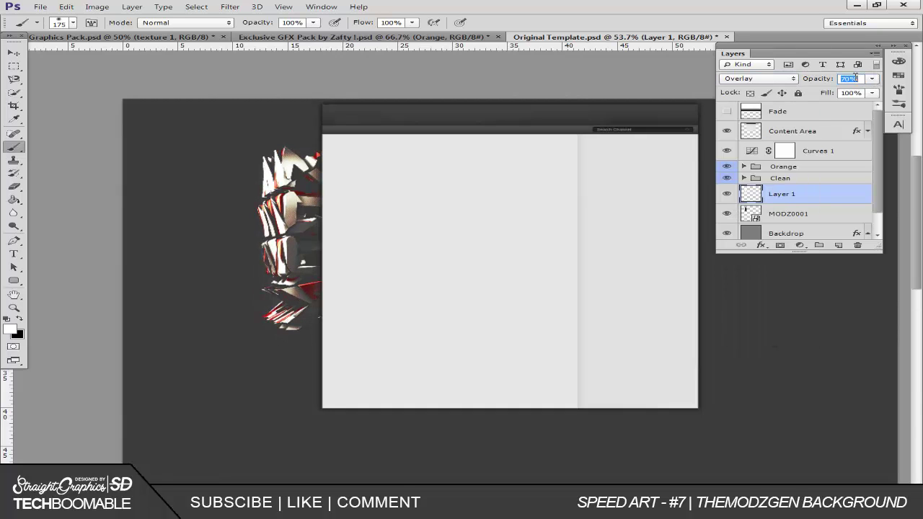
# Step: Set Layer 2 to Overlay blending at 66% opacity
pyautogui.scroll(-1, 812, 189)
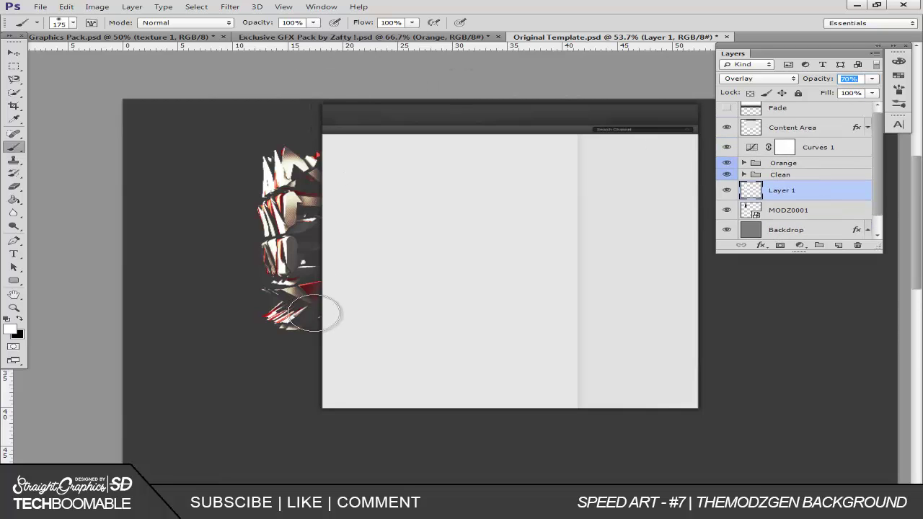
pyautogui.click(14, 53)
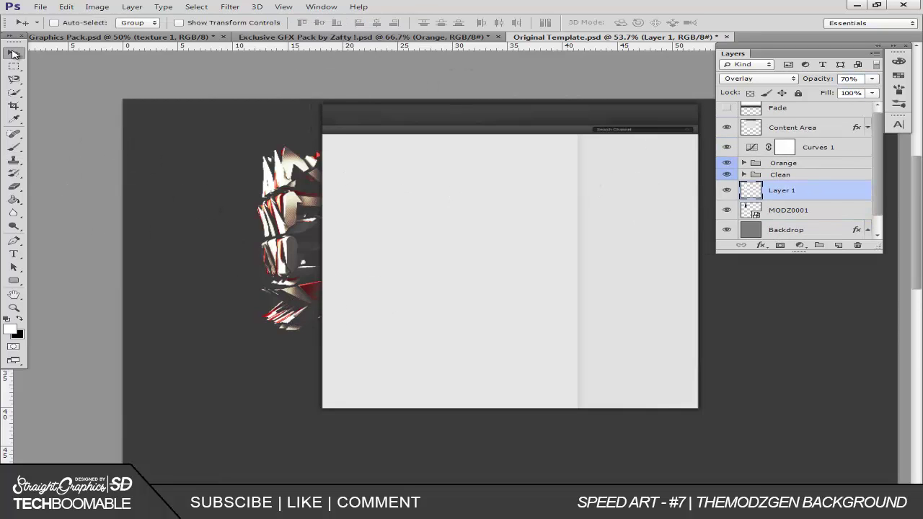
pyautogui.press('b')
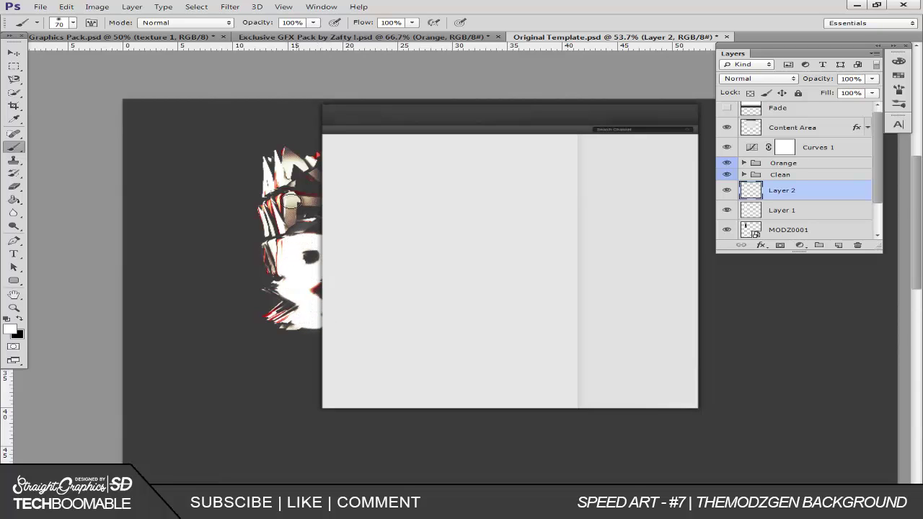
pyautogui.click(758, 78)
pyautogui.click(750, 187)
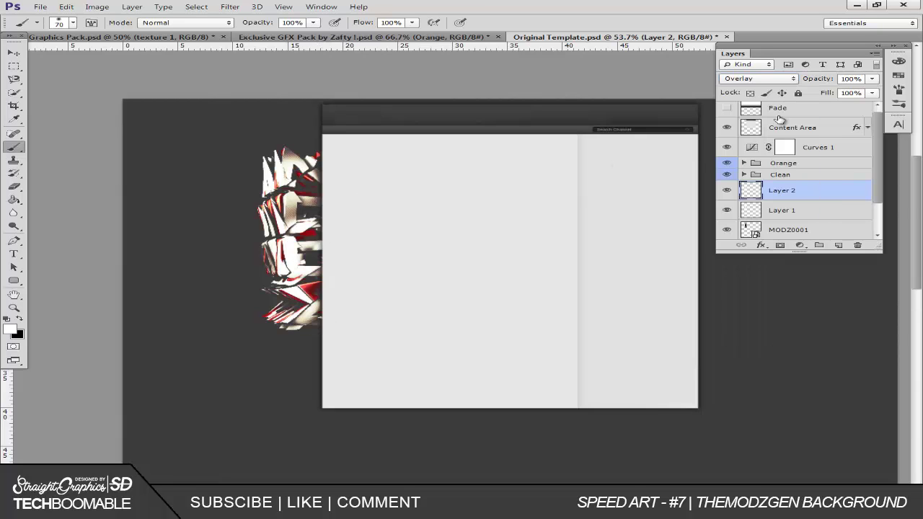
pyautogui.moveTo(872, 79); pyautogui.dragTo(851, 97)
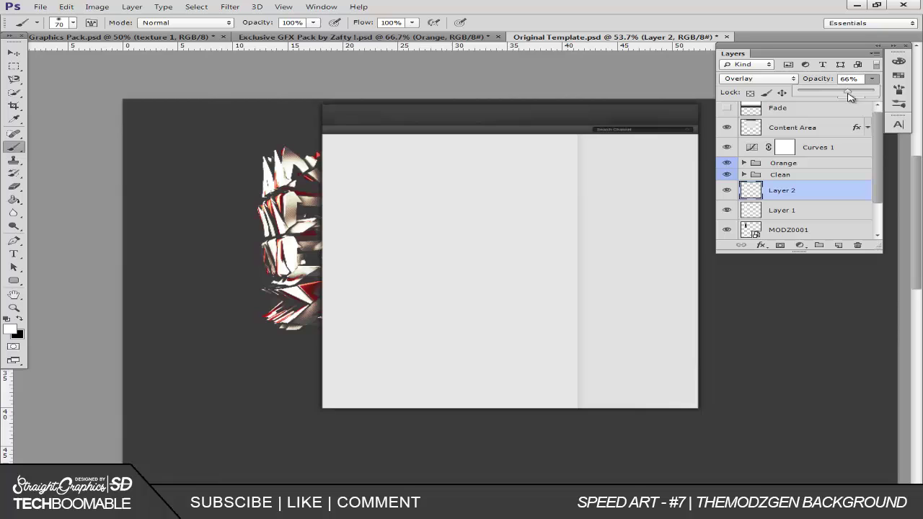
# Step: Group Layer 1 and Layer 2 into a folder named 'brush'
pyautogui.keyDown('shift'); pyautogui.click(809, 208); pyautogui.keyUp('shift')
pyautogui.hotkey('ctrl', 'g')
pyautogui.write('br')
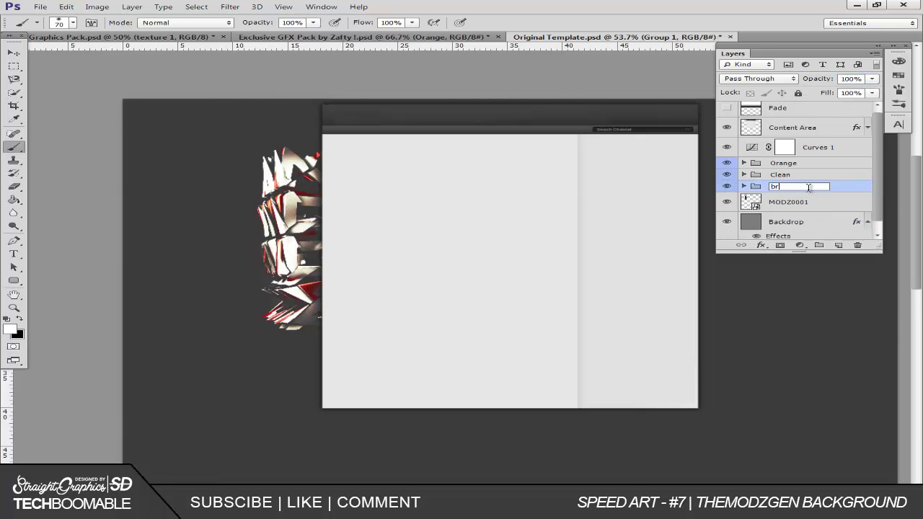
pyautogui.click(793, 201)
pyautogui.hotkey('ctrl', 'Tab')
# Step: Hide texture 1 and duplicate the PATTERNS lines layer into Original Template
pyautogui.click(727, 163)
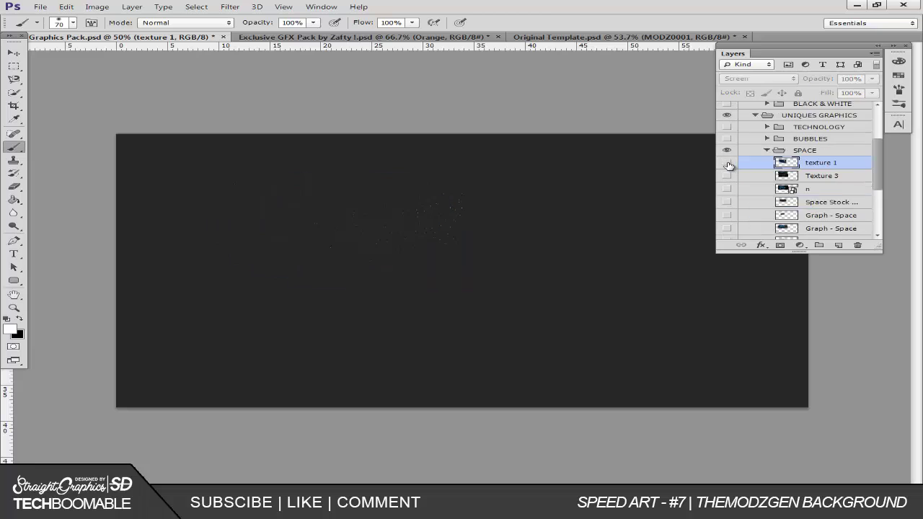
pyautogui.scroll(-2, 730, 166)
pyautogui.click(768, 116)
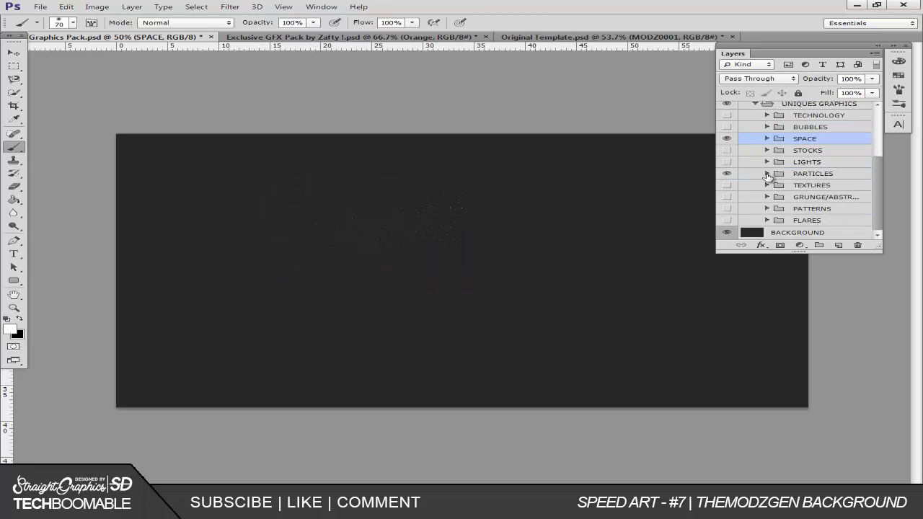
pyautogui.click(767, 209)
pyautogui.scroll(-2, 757, 209)
pyautogui.click(727, 213)
pyautogui.rightClick(819, 214)
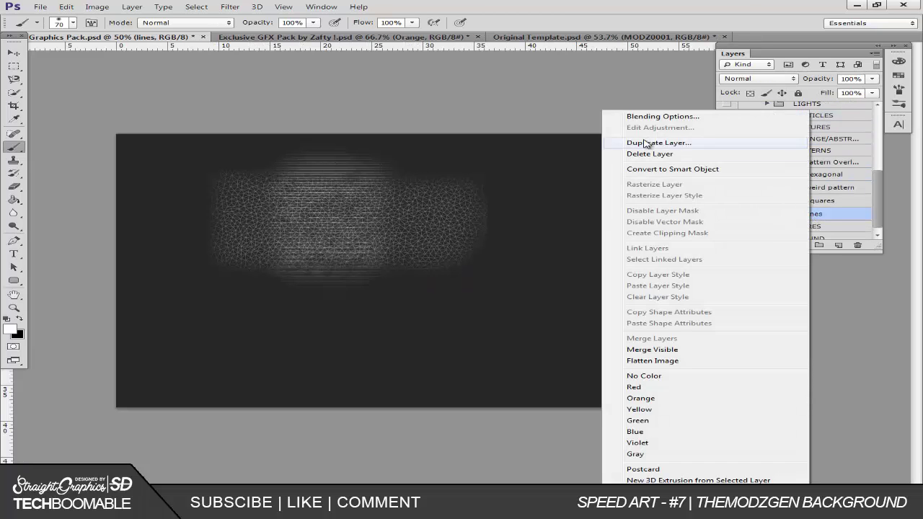
pyautogui.click(642, 142)
pyautogui.click(412, 195)
pyautogui.click(409, 222)
pyautogui.click(587, 157)
# Step: Rotate the lines pattern 90° in Original Template
pyautogui.hotkey('ctrl', 'Tab')
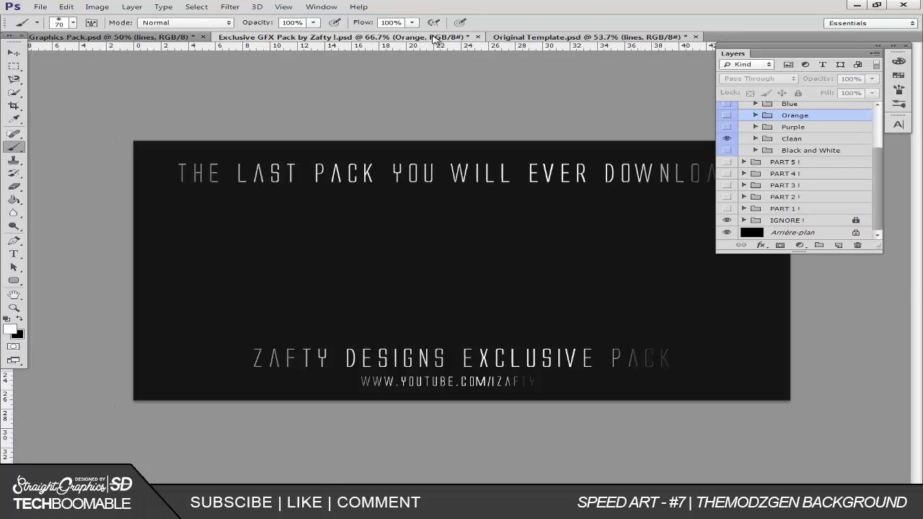
pyautogui.hotkey('ctrl', 'Tab')
pyautogui.press('v')
pyautogui.hotkey('ctrl', 't')
pyautogui.moveTo(393, 314)
pyautogui.mouseDown()
pyautogui.moveTo(438, 221)
pyautogui.moveTo(431, 190)
pyautogui.mouseUp()
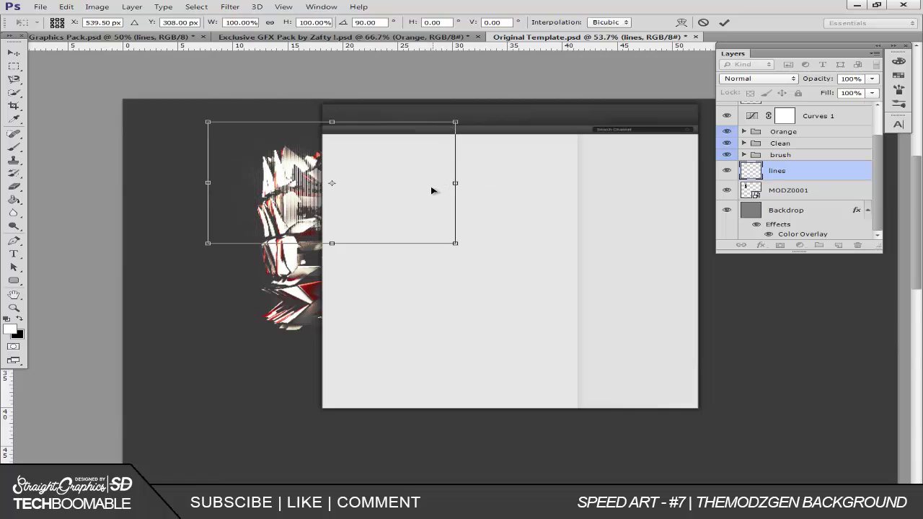
pyautogui.press('Return')
# Step: Make two offset copies of the lines, merge all three into one Overlay layer, and erase edges
pyautogui.moveTo(332, 259); pyautogui.dragTo(325, 297)
pyautogui.keyDown('ctrl'); pyautogui.click(783, 211); pyautogui.keyUp('ctrl')
pyautogui.keyDown('ctrl'); pyautogui.click(787, 191); pyautogui.keyUp('ctrl')
pyautogui.hotkey('ctrl', 'e')
pyautogui.click(759, 78)
pyautogui.click(743, 252)
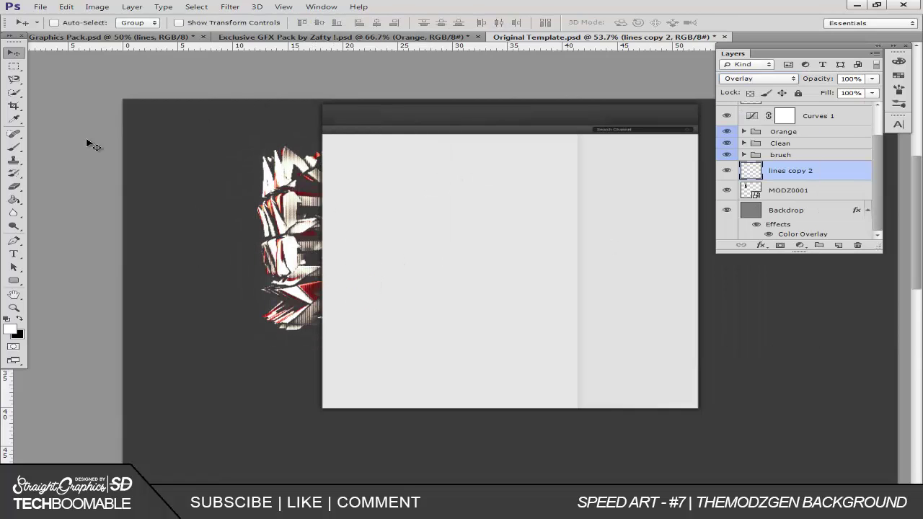
pyautogui.press('e')
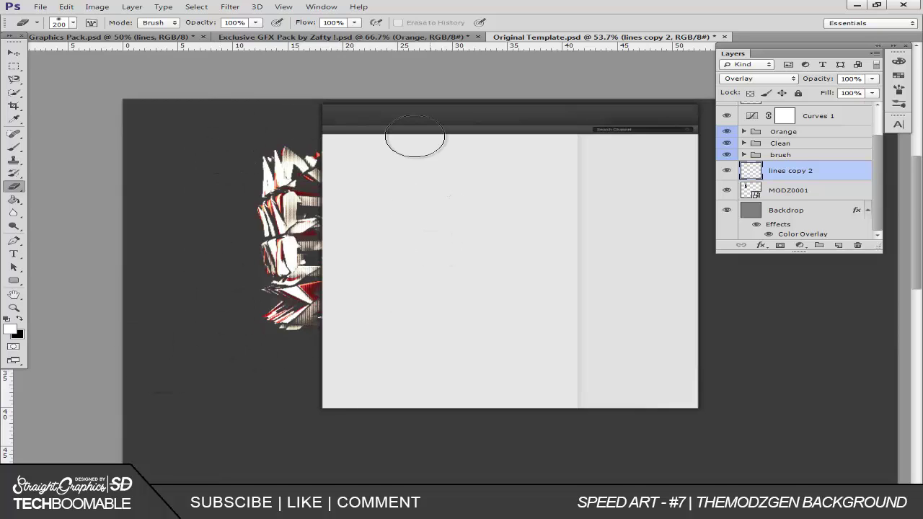
pyautogui.click(339, 37)
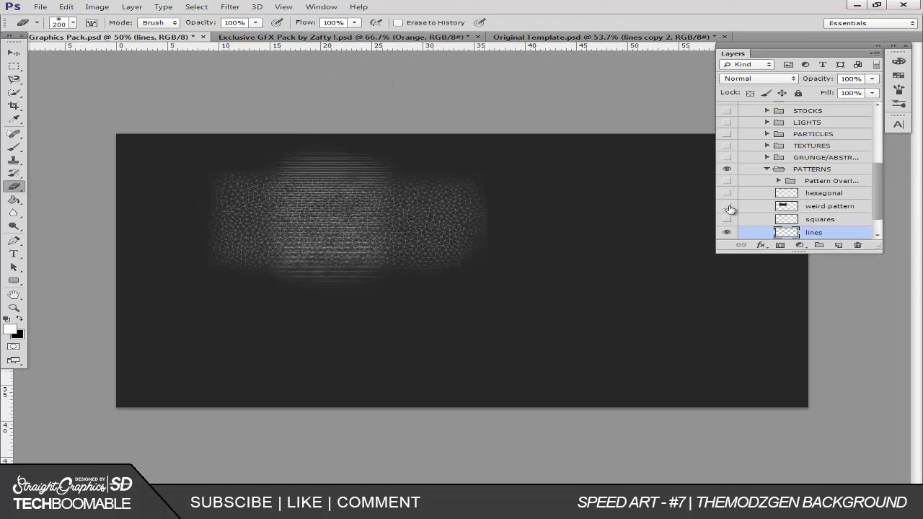
pyautogui.click(728, 208)
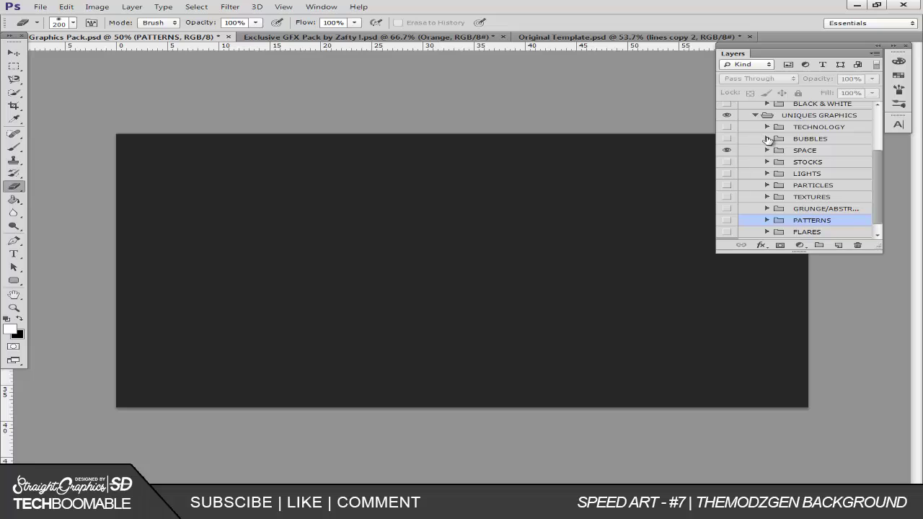
# Step: Duplicate the Optical's Scratched layer from the STOCKS folder into Original Template
pyautogui.click(767, 162)
pyautogui.click(727, 150)
pyautogui.click(728, 176)
pyautogui.rightClick(808, 173)
pyautogui.click(694, 159)
pyautogui.click(447, 195)
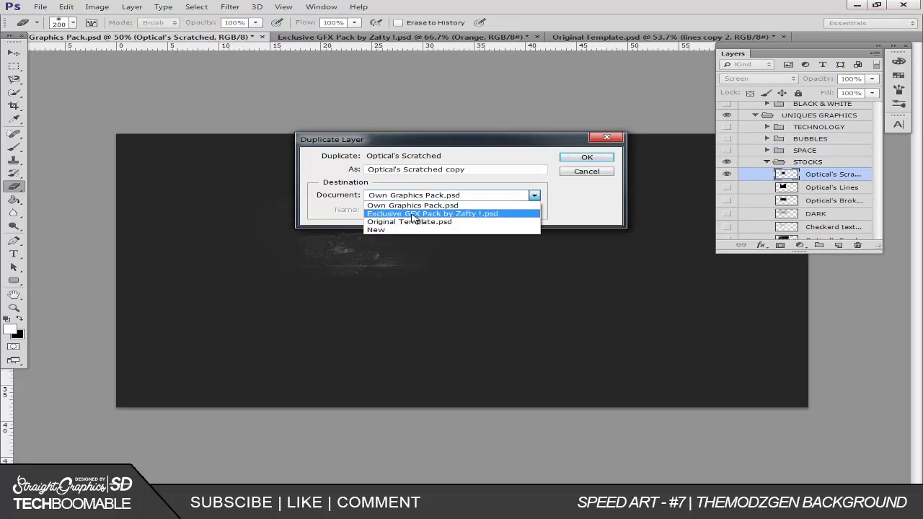
pyautogui.click(409, 221)
pyautogui.click(587, 157)
# Step: Rename lines copy 2 to 'lines' and hide the Orange, Clean, brush, lines and MODZ0001 layers
pyautogui.click(599, 37)
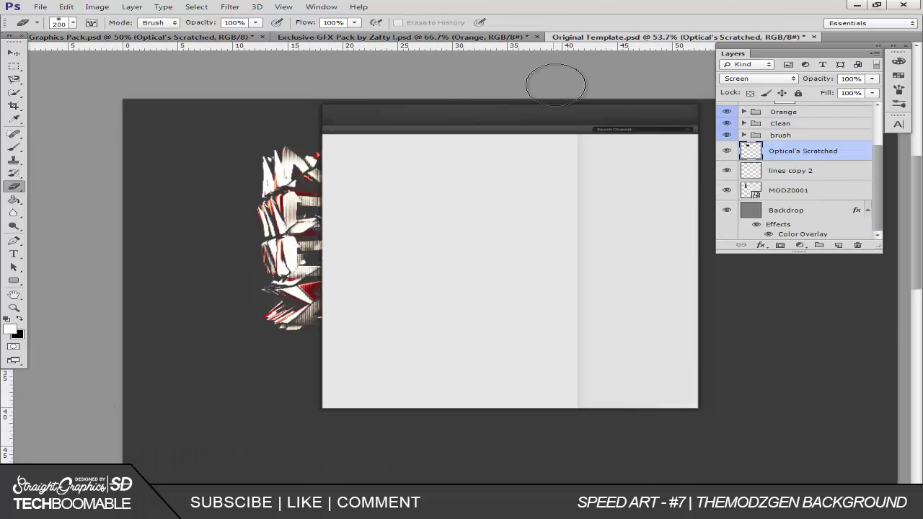
pyautogui.doubleClick(798, 179)
pyautogui.press('Escape')
pyautogui.doubleClick(793, 171)
pyautogui.write('lines')
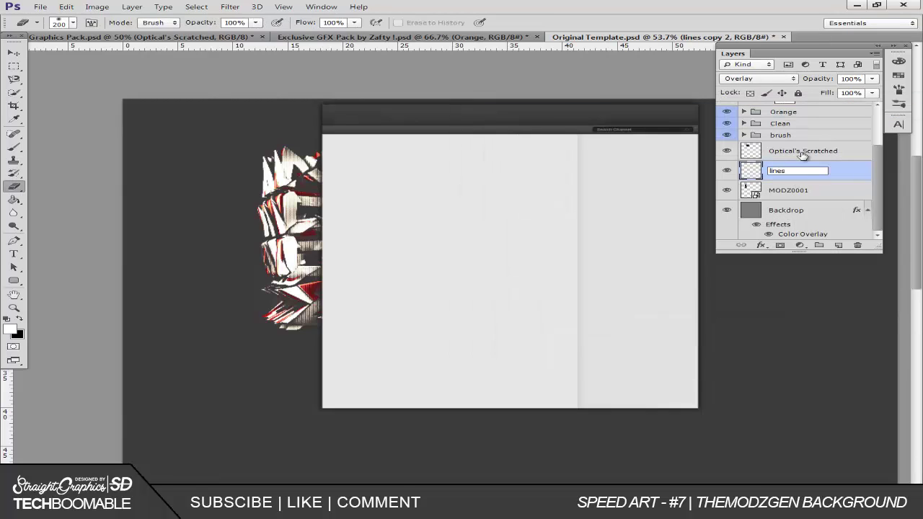
pyautogui.click(802, 155)
pyautogui.click(727, 189)
pyautogui.click(727, 171)
pyautogui.click(727, 134)
pyautogui.click(727, 124)
pyautogui.click(727, 112)
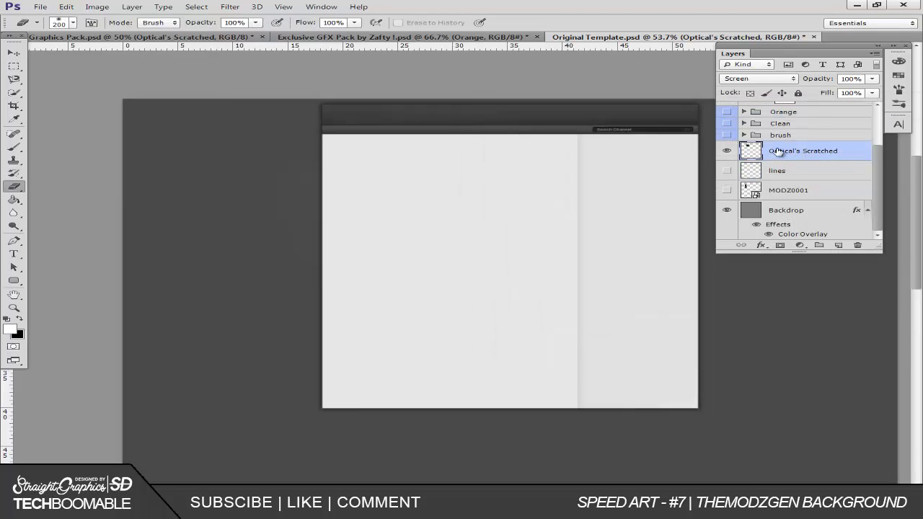
# Step: Rotate the scratched texture -90° and move it to the left side
pyautogui.hotkey('ctrl', 't')
pyautogui.moveTo(130, 317); pyautogui.dragTo(209, 332)
pyautogui.moveTo(253, 235)
pyautogui.mouseDown()
pyautogui.moveTo(270, 263)
pyautogui.moveTo(253, 214)
pyautogui.moveTo(247, 291)
pyautogui.moveTo(310, 331)
pyautogui.mouseUp()
pyautogui.press('Return')
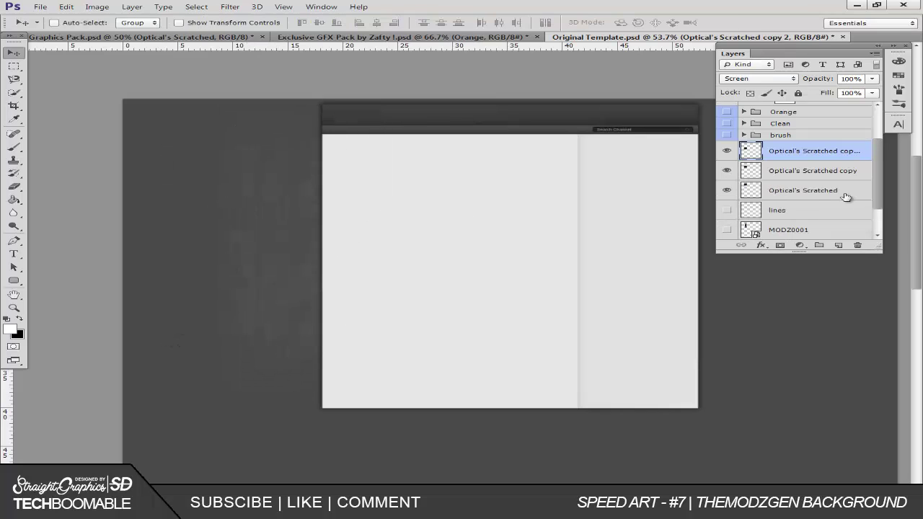
# Step: Merge the three scratched layers into one layer blended with Screen
pyautogui.keyDown('shift'); pyautogui.click(846, 197); pyautogui.keyUp('shift')
pyautogui.hotkey('ctrl', 'e')
pyautogui.click(761, 78)
pyautogui.click(737, 167)
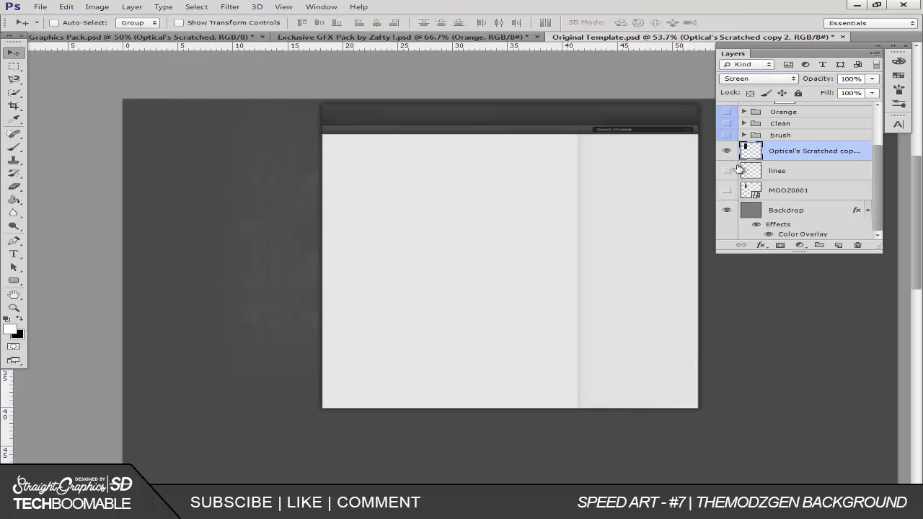
pyautogui.click(13, 147)
# Step: Paint a column of 337 px sparkle strokes on new Layer 3 in Overlay mode
pyautogui.click(838, 245)
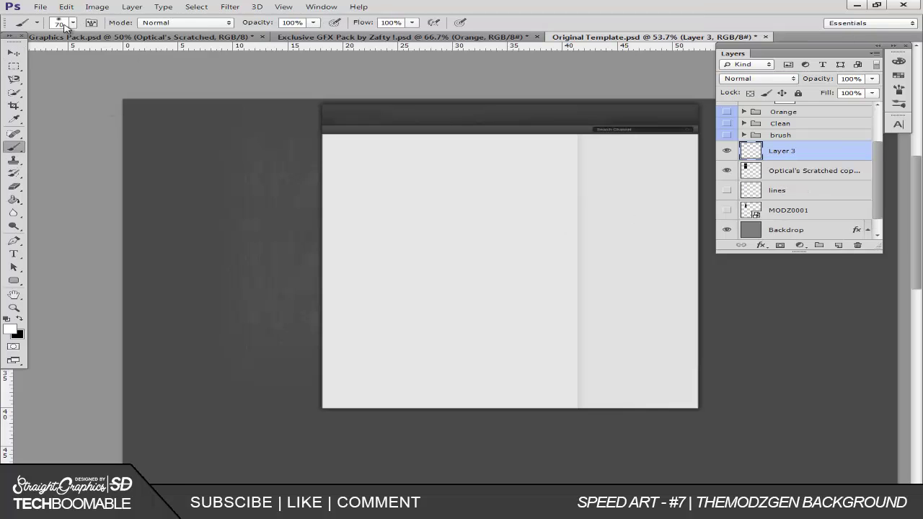
pyautogui.rightClick(210, 270)
pyautogui.click(165, 359)
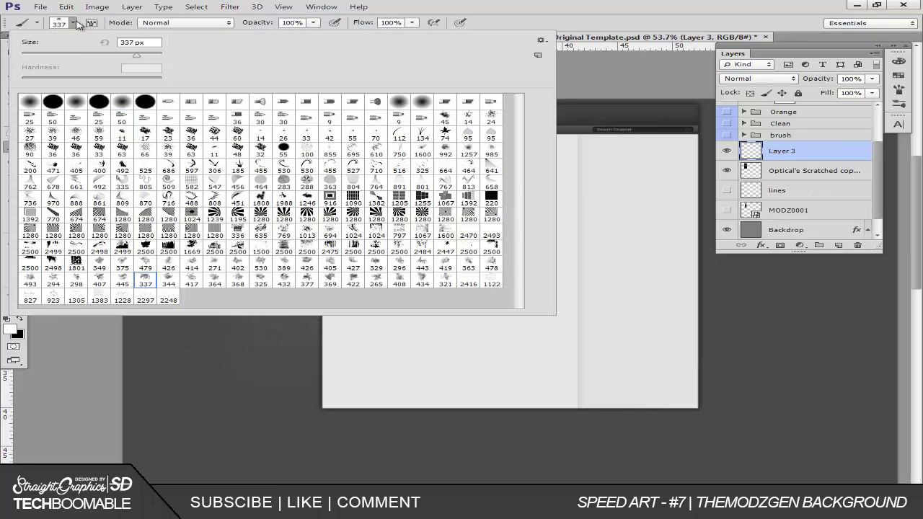
pyautogui.press('Return')
pyautogui.moveTo(278, 151); pyautogui.dragTo(277, 360)
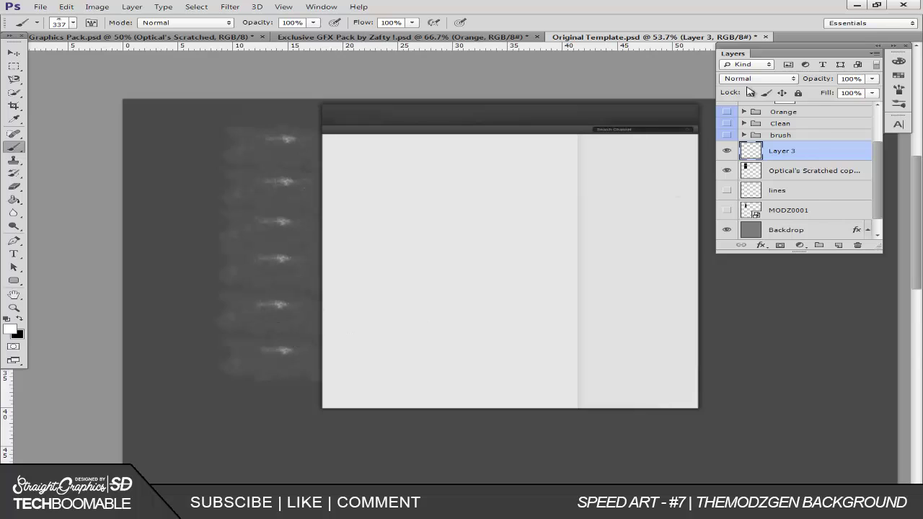
pyautogui.click(758, 78)
pyautogui.click(735, 211)
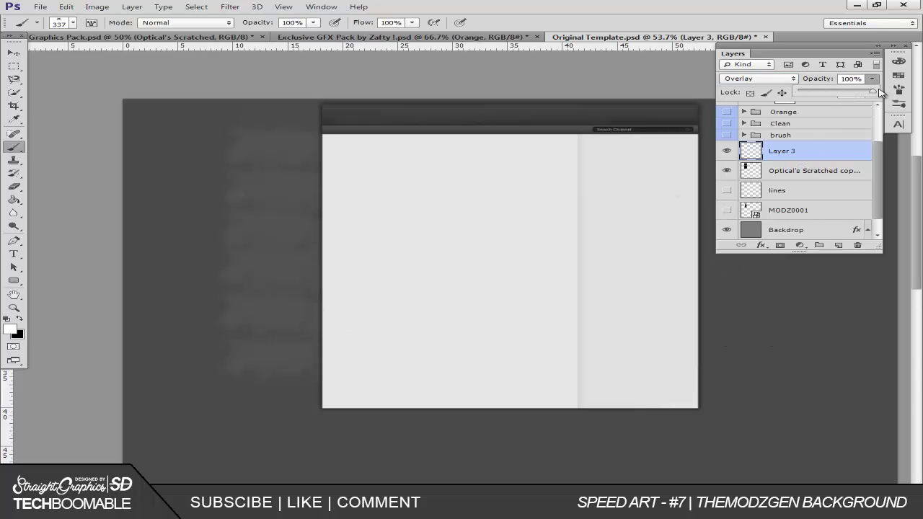
# Step: Show the Orange, Clean and brush groups again and reselect Layer 3
pyautogui.moveTo(727, 111); pyautogui.dragTo(735, 210)
pyautogui.click(12, 189)
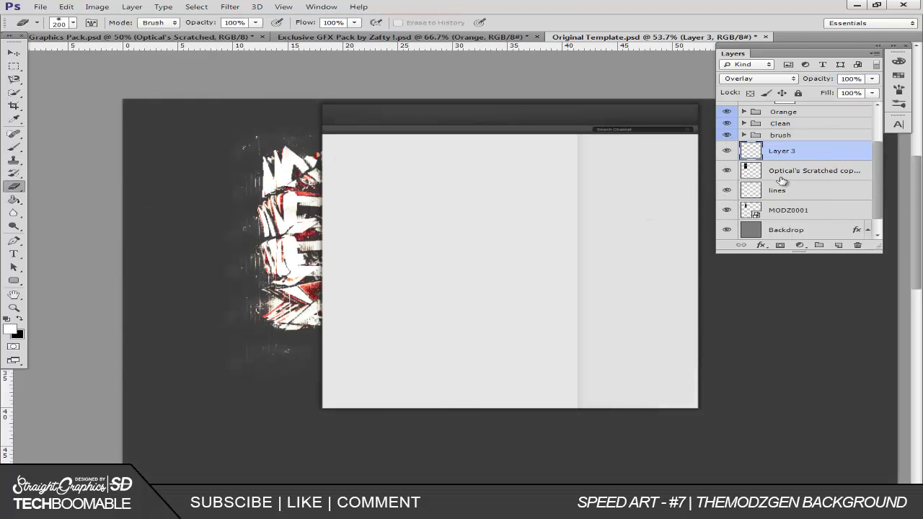
pyautogui.hotkey('alt', '[')
pyautogui.hotkey('alt', ']')
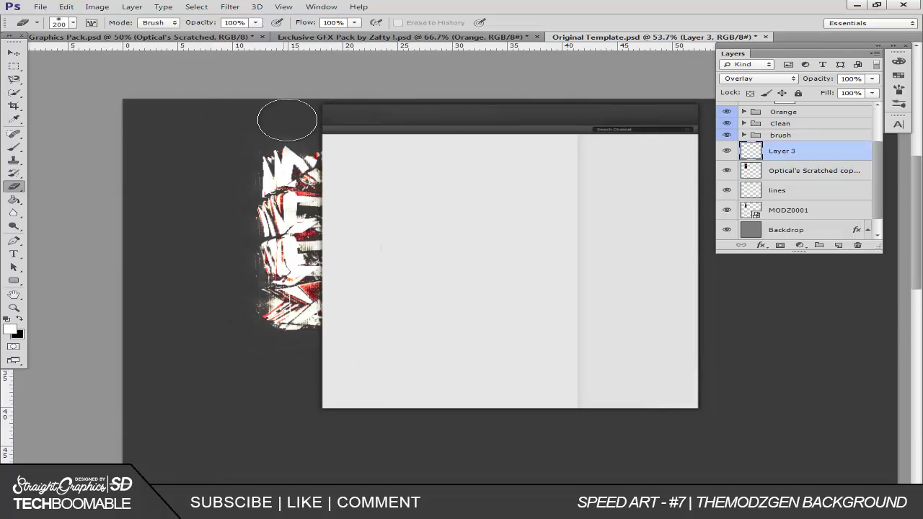
pyautogui.click(401, 37)
# Step: Duplicate the Optical's Broken Glass layer from Graphics Pack into Original Template
pyautogui.click(141, 36)
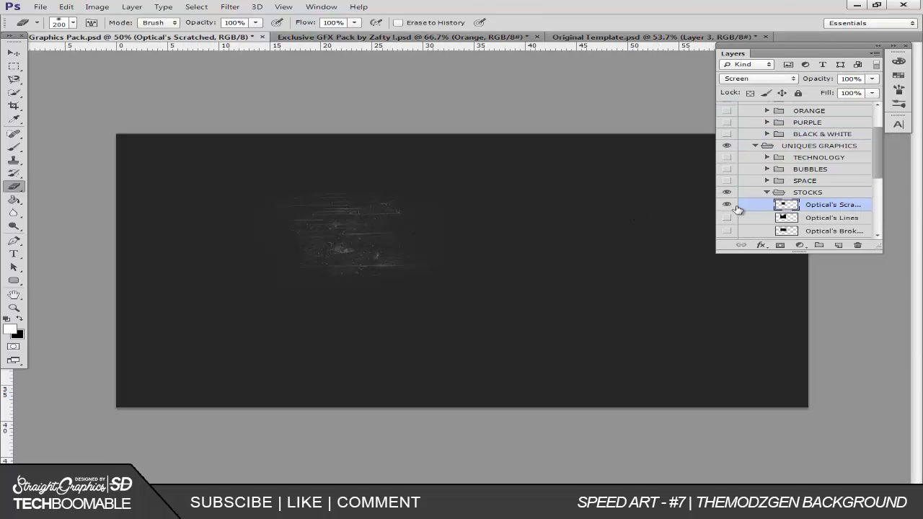
pyautogui.click(730, 233)
pyautogui.click(423, 200)
pyautogui.click(447, 225)
pyautogui.click(589, 156)
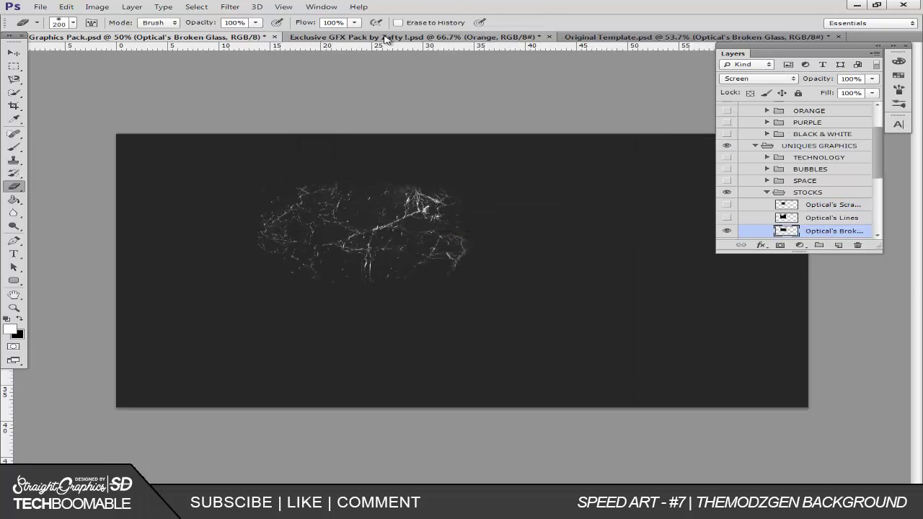
pyautogui.click(574, 36)
pyautogui.click(574, 36)
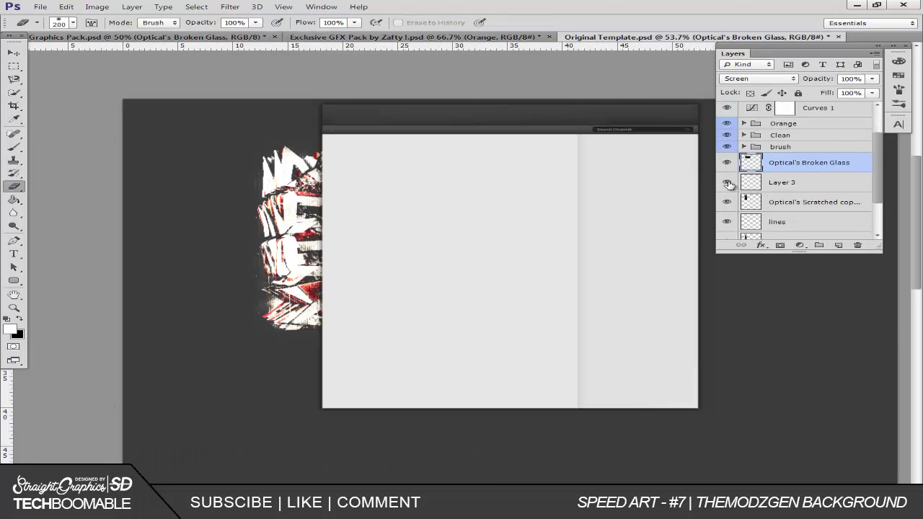
# Step: Hide the brush group and MODZ0001, reposition the broken glass texture, then show MODZ0001 again
pyautogui.scroll(-2, 728, 185)
pyautogui.click(727, 202)
pyautogui.click(727, 106)
pyautogui.press('v')
pyautogui.moveTo(200, 197)
pyautogui.mouseDown()
pyautogui.moveTo(165, 222)
pyautogui.moveTo(186, 187)
pyautogui.mouseUp()
pyautogui.moveTo(302, 208); pyautogui.dragTo(309, 264)
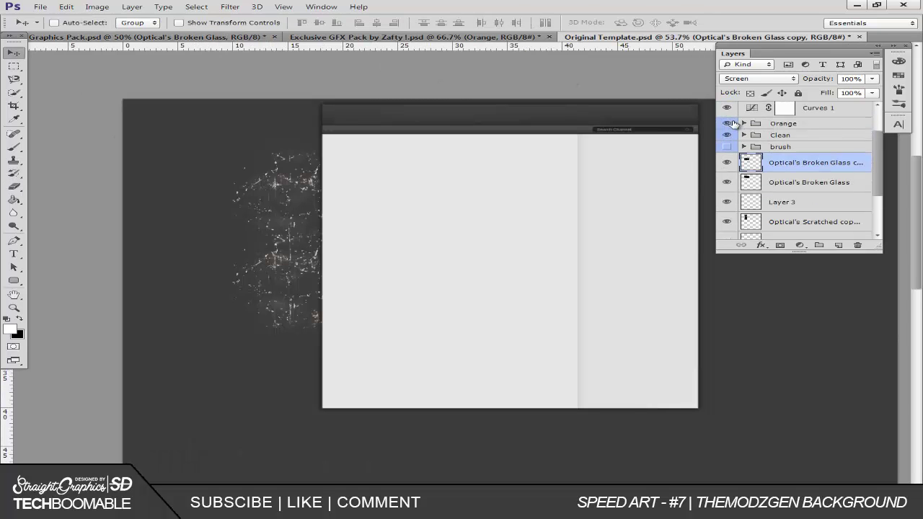
pyautogui.scroll(-2, 729, 151)
pyautogui.click(727, 189)
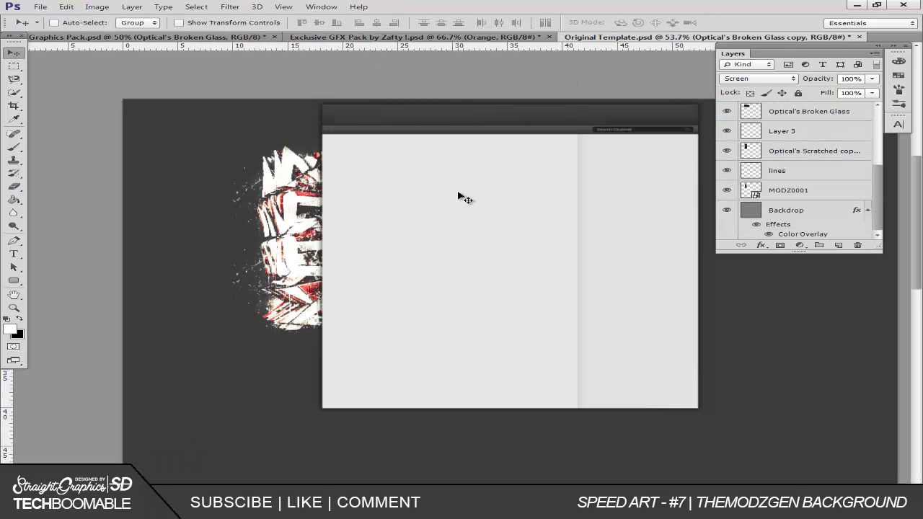
# Step: Add Layer 4 above MODZ0001 and paint black brush shading over the MODZ art
pyautogui.press('b')
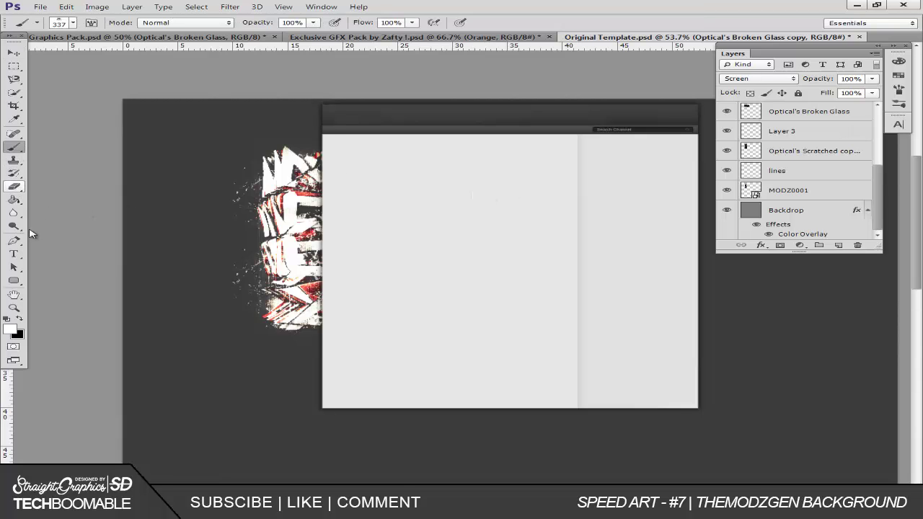
pyautogui.click(786, 190)
pyautogui.click(838, 246)
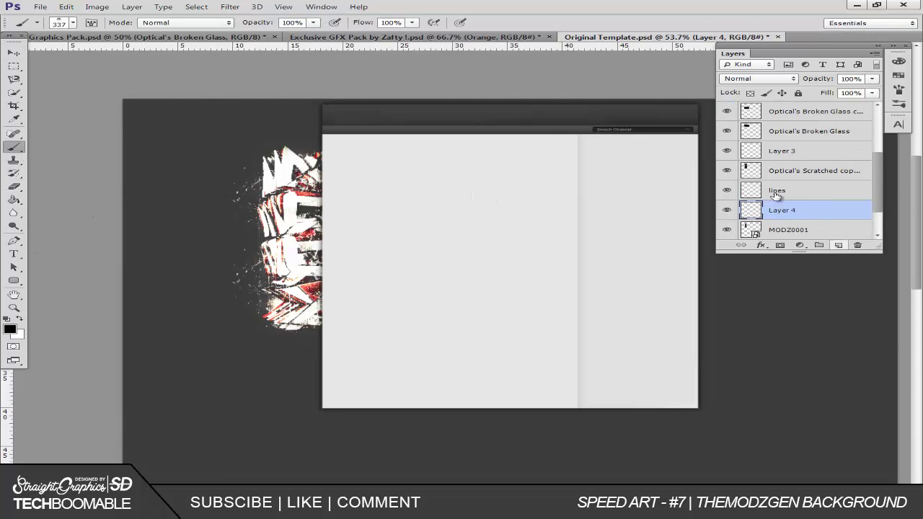
pyautogui.click(72, 23)
pyautogui.click(75, 25)
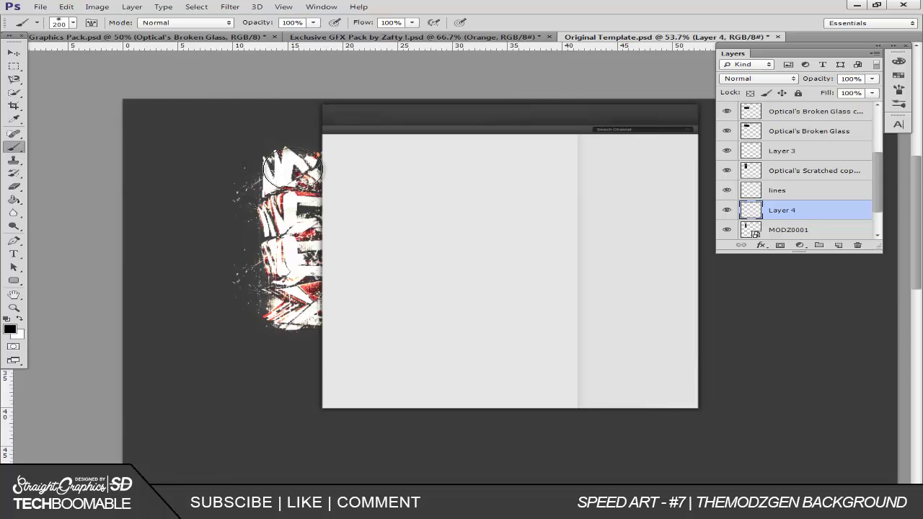
pyautogui.moveTo(292, 167); pyautogui.dragTo(330, 309)
# Step: Set Layer 4 to Overlay blending at about 30% opacity
pyautogui.click(759, 78)
pyautogui.click(758, 206)
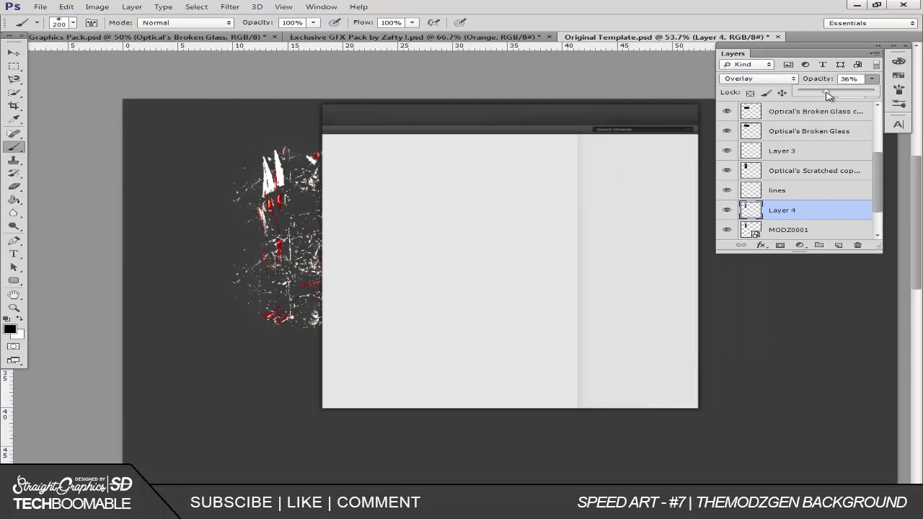
pyautogui.moveTo(828, 96); pyautogui.dragTo(826, 96)
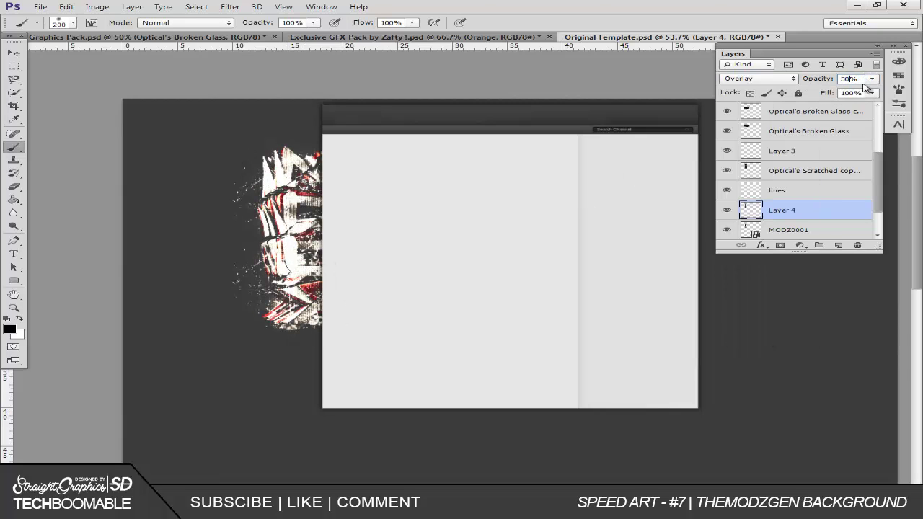
pyautogui.scroll(3, 731, 134)
pyautogui.hotkey('ctrl', 'Tab')
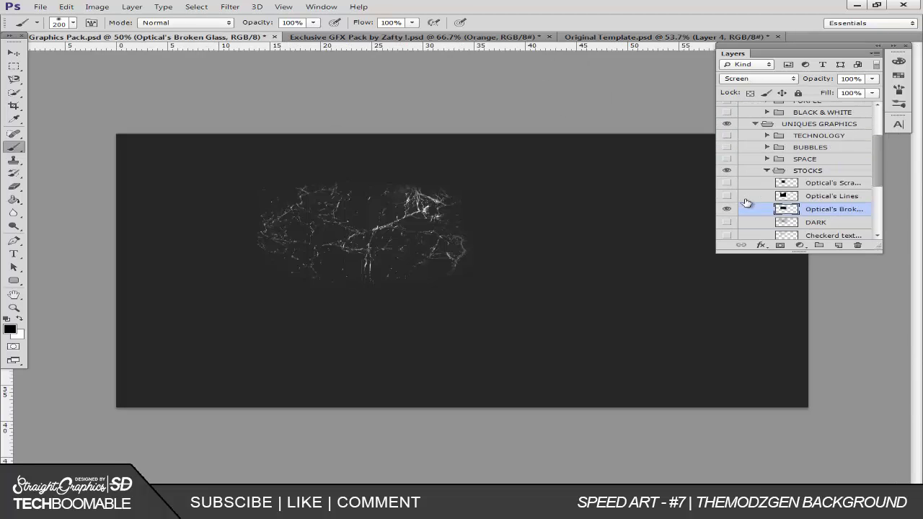
# Step: Hide Broken Glass, show Optical's Smoke, and duplicate the smoke into Original Template.psd
pyautogui.scroll(-3, 727, 201)
pyautogui.click(727, 199)
pyautogui.click(727, 225)
pyautogui.rightClick(829, 225)
pyautogui.click(649, 142)
pyautogui.click(455, 194)
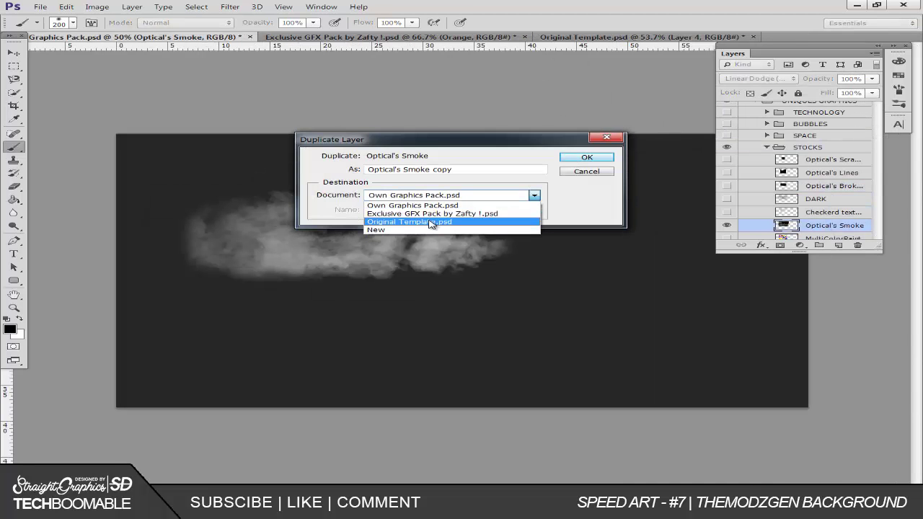
pyautogui.click(433, 232)
pyautogui.click(586, 157)
# Step: Place the smoke beneath MODZ0001 and rotate it a quarter turn
pyautogui.press('v')
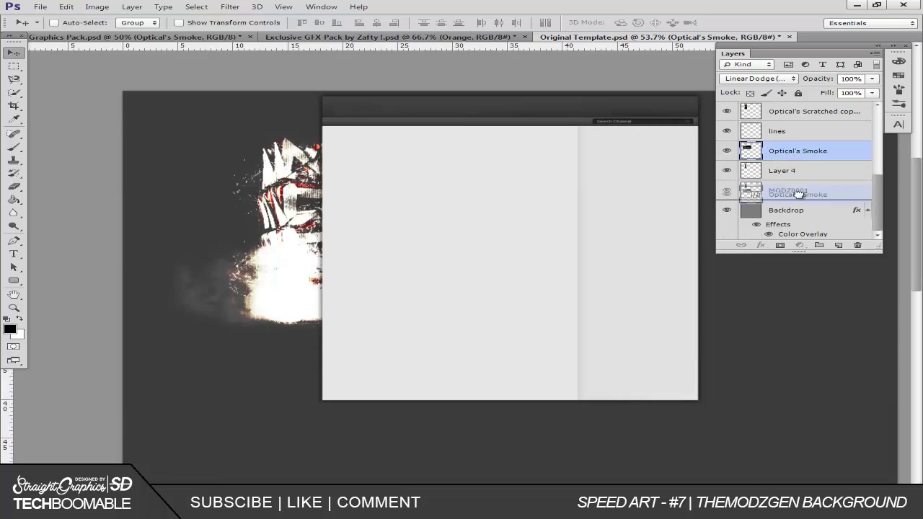
pyautogui.moveTo(793, 151); pyautogui.dragTo(800, 191)
pyautogui.hotkey('ctrl', 't')
pyautogui.moveTo(216, 260)
pyautogui.mouseDown()
pyautogui.moveTo(353, 376)
pyautogui.moveTo(309, 378)
pyautogui.mouseUp()
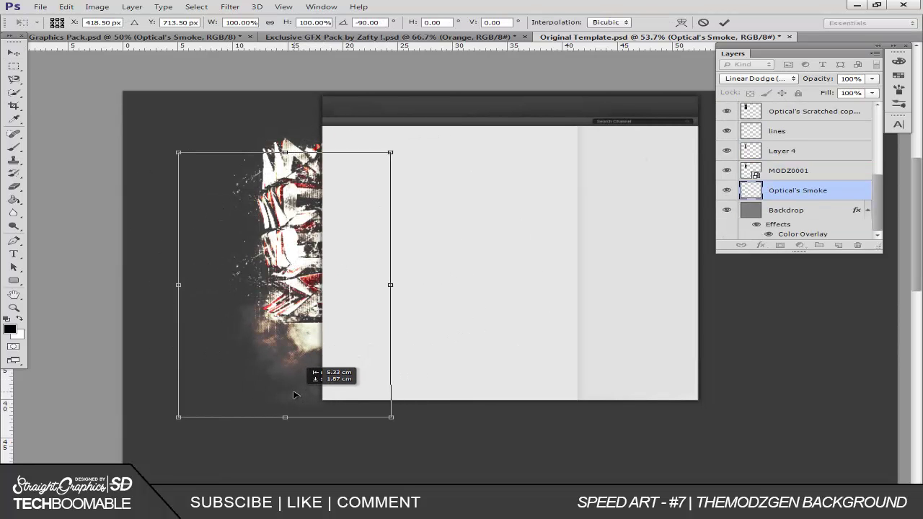
pyautogui.click(724, 22)
# Step: Duplicate the smoke, flip the copy horizontally, and move it behind the MODZ art
pyautogui.hotkey('ctrl', 'j')
pyautogui.click(66, 6)
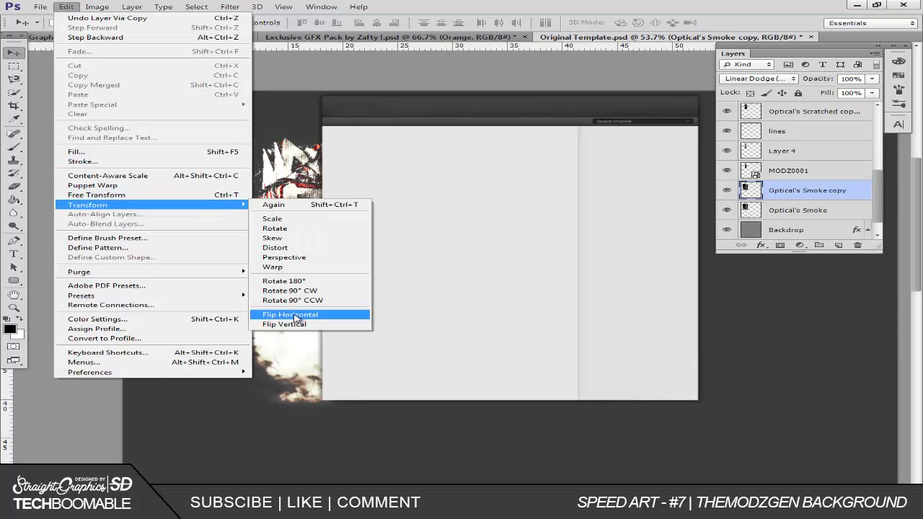
pyautogui.click(351, 313)
pyautogui.moveTo(261, 135)
pyautogui.mouseDown()
pyautogui.moveTo(261, 207)
pyautogui.moveTo(261, 191)
pyautogui.mouseUp()
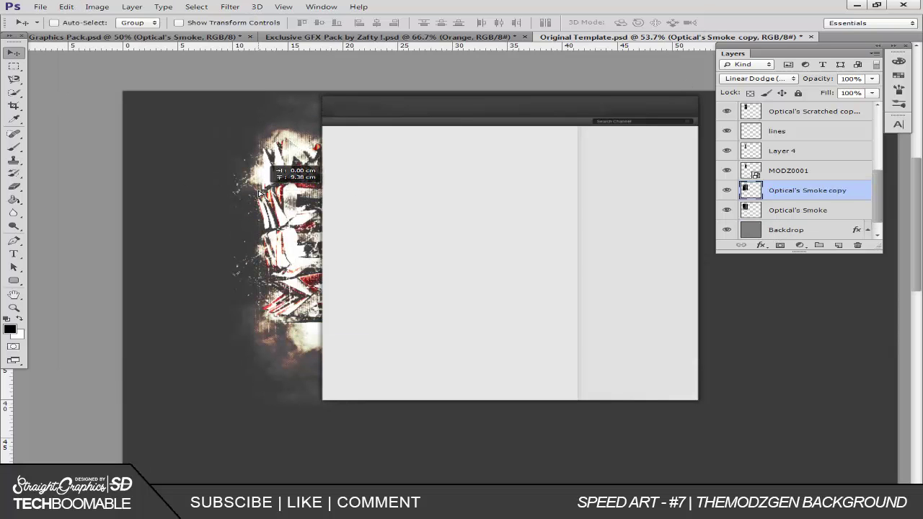
# Step: Add Layer 5 above MODZ0001 set to Overlay blending
pyautogui.click(13, 147)
pyautogui.click(793, 170)
pyautogui.click(838, 245)
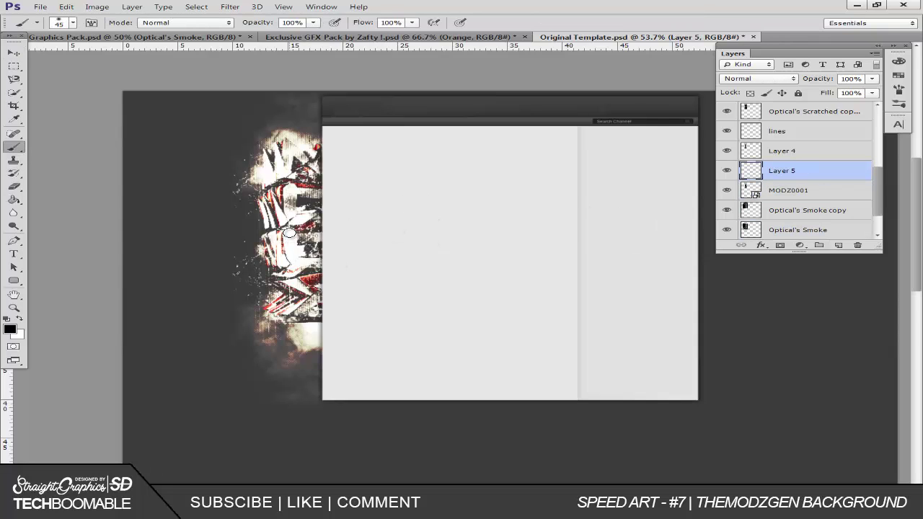
pyautogui.click(760, 77)
pyautogui.click(743, 206)
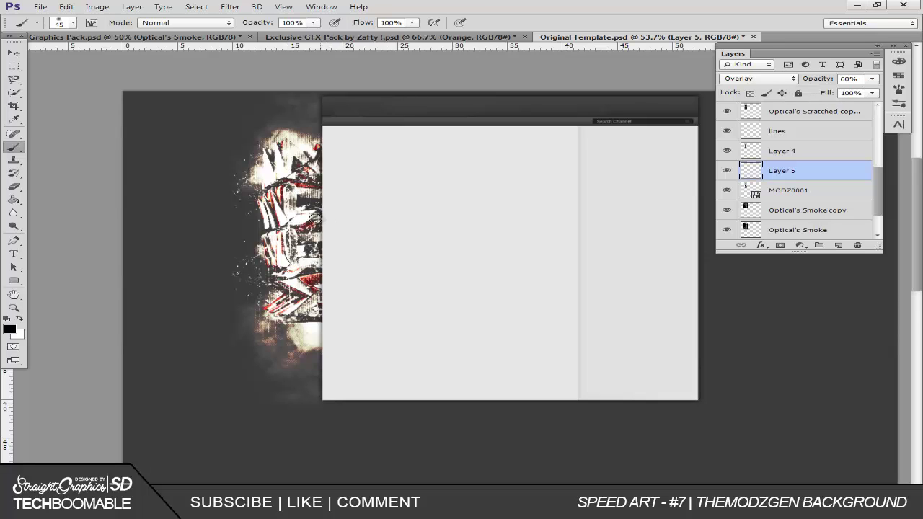
# Step: Duplicate the MultiColorPaint layer from Graphics Pack into Original Template.psd
pyautogui.click(215, 37)
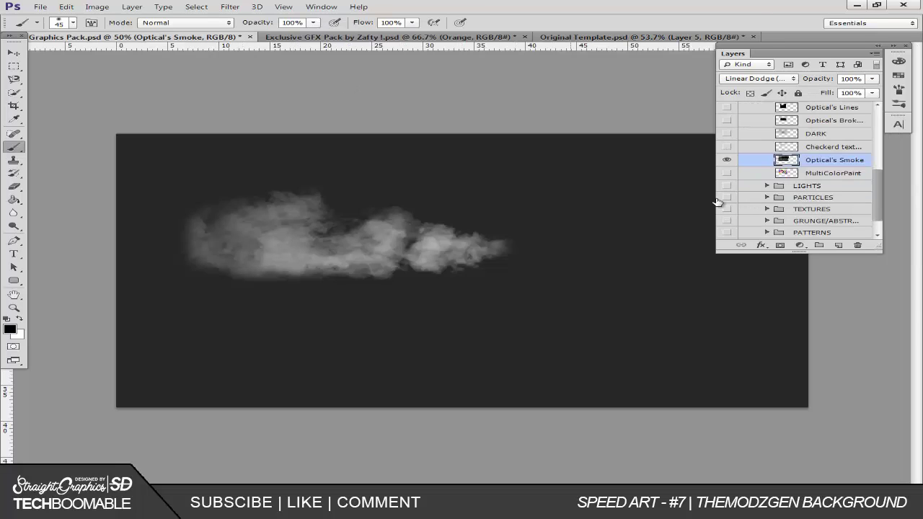
pyautogui.rightClick(833, 174)
pyautogui.click(650, 145)
pyautogui.click(533, 195)
pyautogui.click(447, 223)
pyautogui.click(587, 157)
pyautogui.click(649, 36)
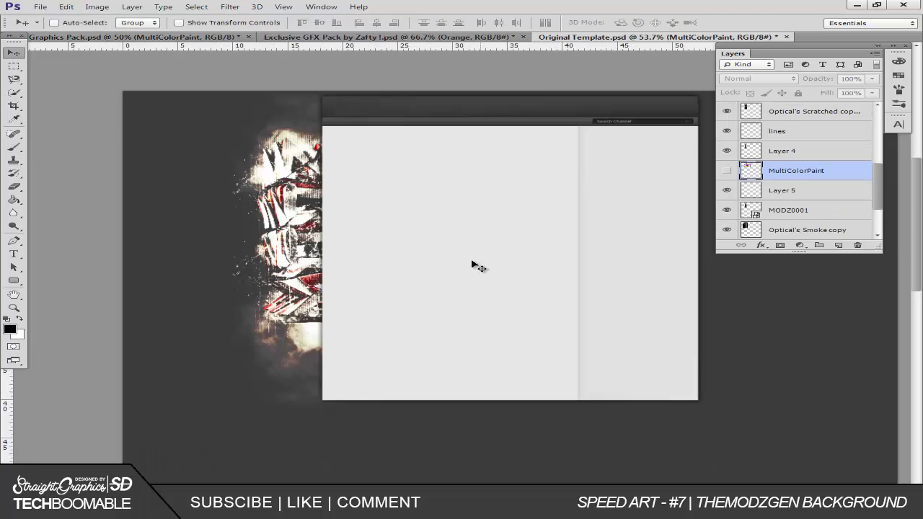
# Step: Show the MultiColorPaint splatter, rotate it upright, and blend it in Overlay at 46%
pyautogui.press('v')
pyautogui.click(726, 171)
pyautogui.hotkey('ctrl', 't')
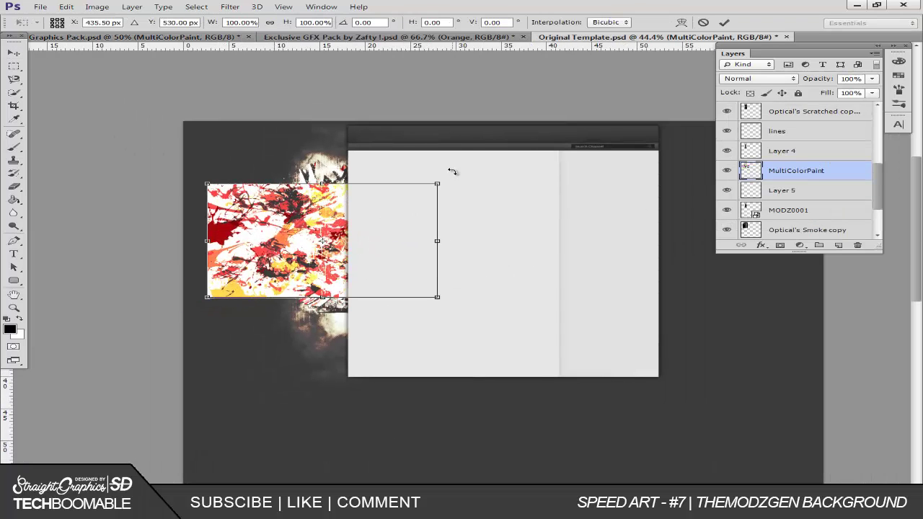
pyautogui.moveTo(450, 173)
pyautogui.mouseDown()
pyautogui.moveTo(363, 354)
pyautogui.moveTo(428, 346)
pyautogui.mouseUp()
pyautogui.press('Return')
pyautogui.click(758, 79)
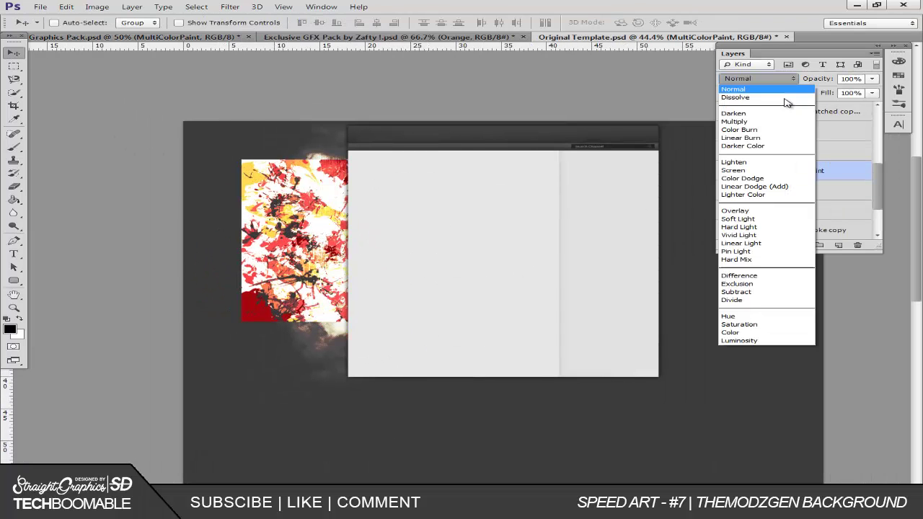
pyautogui.click(752, 214)
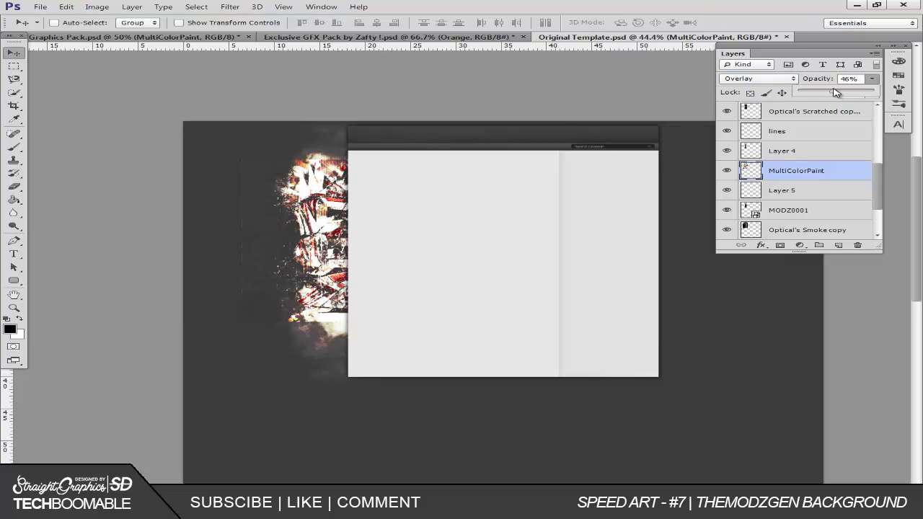
# Step: Merge MultiColorPaint down into Layer 5, then open the PARTICLES group in Graphics Pack
pyautogui.hotkey('ctrl', 'e')
pyautogui.hotkey('ctrl', 'Tab')
pyautogui.click(767, 151)
pyautogui.click(769, 152)
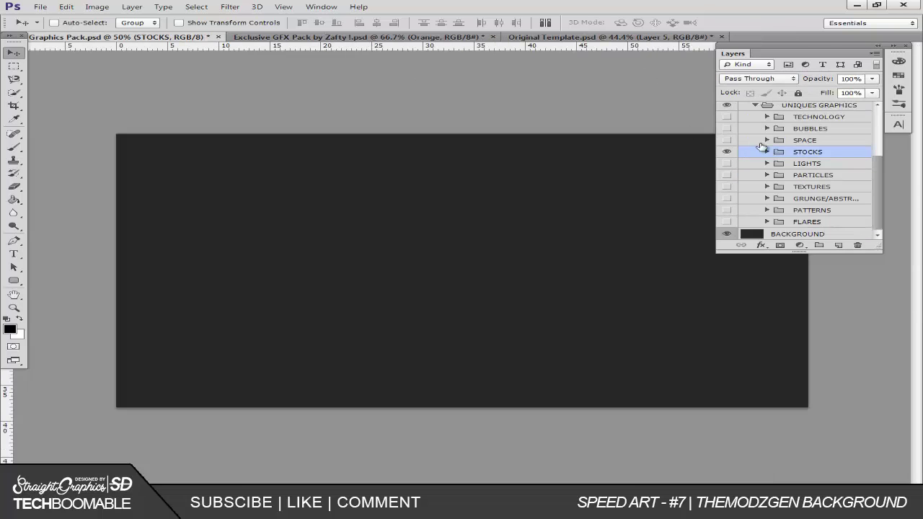
pyautogui.click(766, 175)
# Step: Duplicate the Dust-Particle (5) layer into Original Template.psd
pyautogui.rightClick(822, 167)
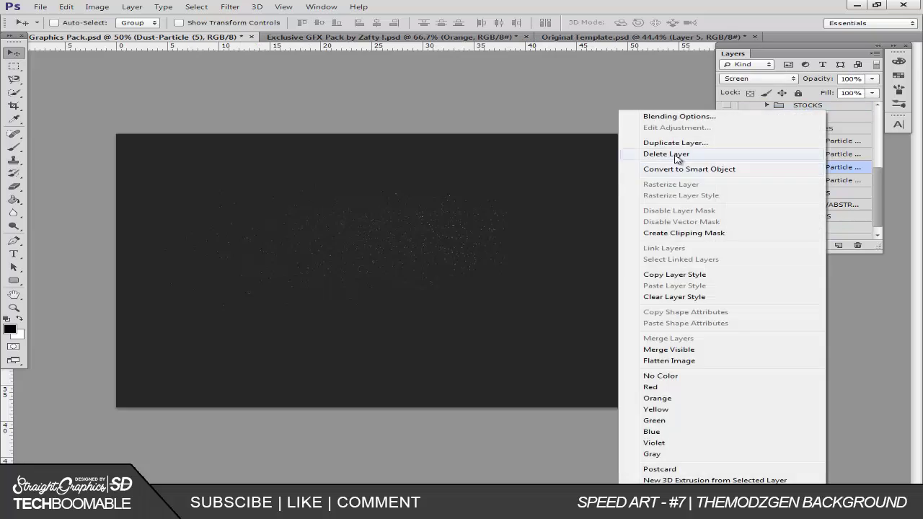
pyautogui.click(644, 142)
pyautogui.click(433, 185)
pyautogui.click(378, 220)
pyautogui.click(593, 157)
pyautogui.hotkey('ctrl', 'shift', 'Tab')
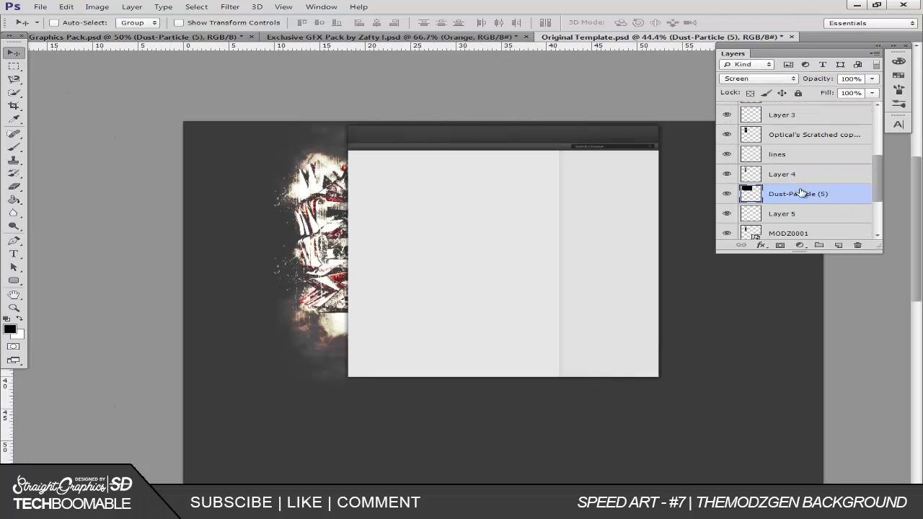
# Step: Move Dust-Particle (5) under the brush group, rotate it 90° and position it over the left art
pyautogui.moveTo(802, 193); pyautogui.dragTo(793, 129)
pyautogui.moveTo(256, 224); pyautogui.dragTo(238, 443)
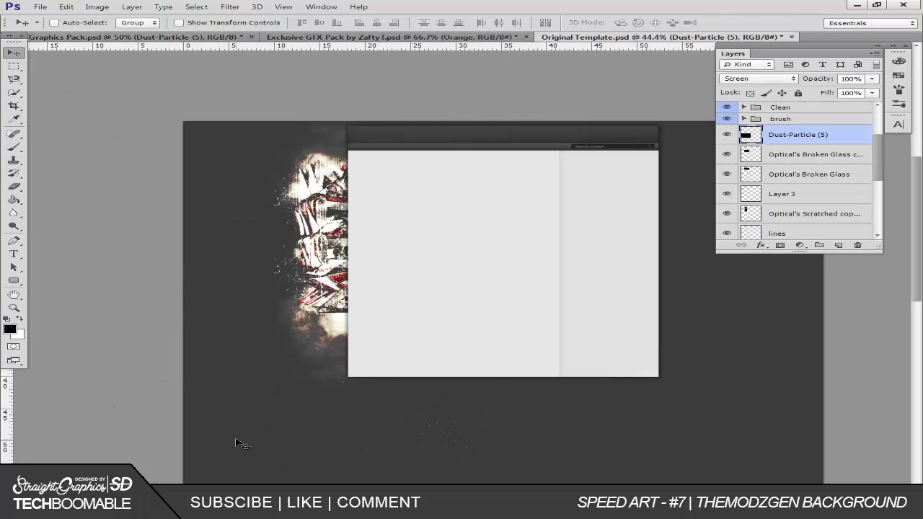
pyautogui.hotkey('ctrl', 't')
pyautogui.moveTo(530, 318)
pyautogui.mouseDown()
pyautogui.moveTo(332, 249)
pyautogui.moveTo(407, 258)
pyautogui.moveTo(455, 302)
pyautogui.mouseUp()
pyautogui.moveTo(385, 393); pyautogui.dragTo(397, 209)
# Step: Preview a bubble image from the BUBBLES group in Graphics Pack, then collapse the group
pyautogui.click(447, 41)
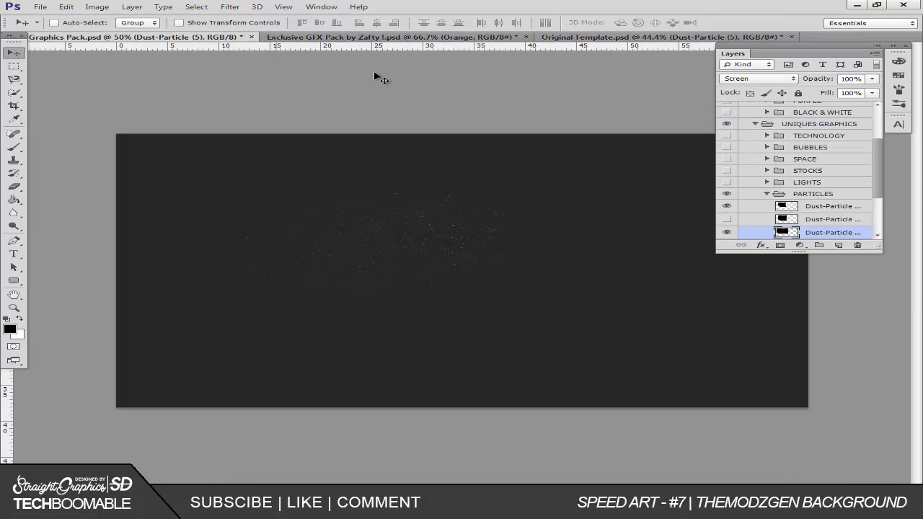
pyautogui.click(767, 147)
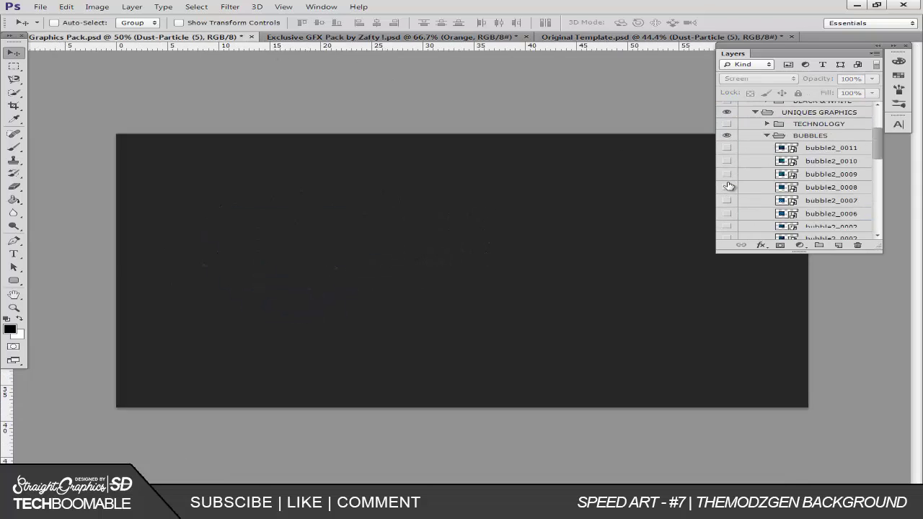
pyautogui.scroll(-3, 793, 180)
pyautogui.click(726, 173)
pyautogui.click(727, 174)
pyautogui.scroll(5, 793, 173)
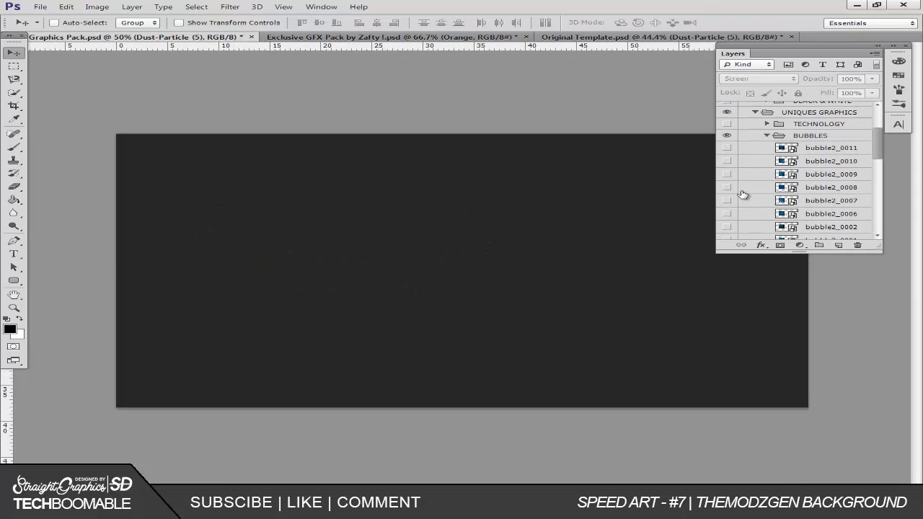
pyautogui.click(766, 171)
pyautogui.click(770, 171)
# Step: Browse the TECHNOLOGY and PARTICLES groups and expand the TEXTURES group
pyautogui.click(770, 171)
pyautogui.click(767, 136)
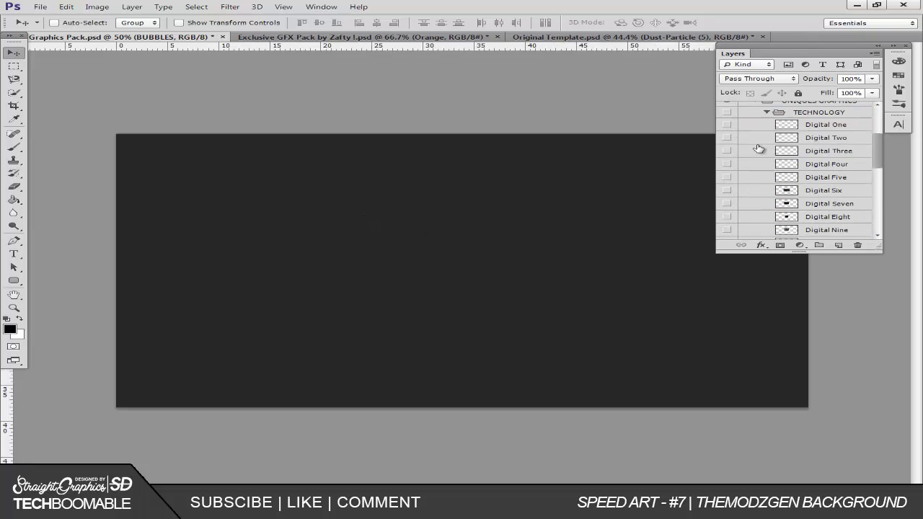
pyautogui.click(767, 124)
pyautogui.click(766, 182)
pyautogui.click(767, 182)
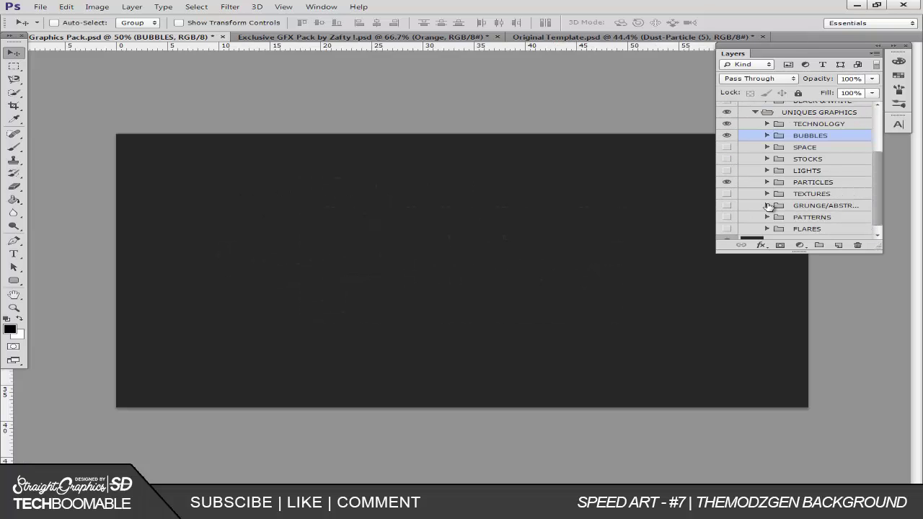
pyautogui.click(766, 193)
pyautogui.scroll(-1, 766, 193)
# Step: Show Texture (26) in a visible TEXTURES group, hiding the TECHNOLOGY and BUBBLES groups
pyautogui.click(726, 195)
pyautogui.click(727, 124)
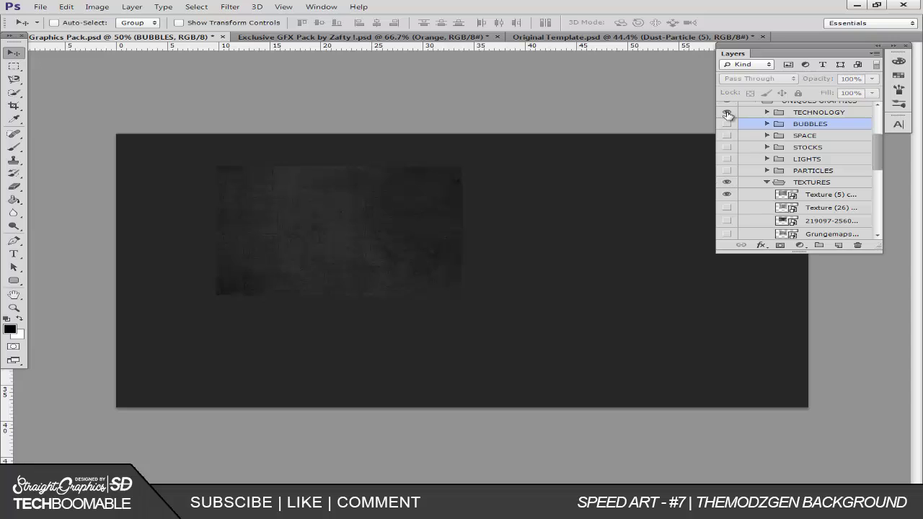
pyautogui.click(727, 112)
pyautogui.click(726, 207)
pyautogui.click(727, 181)
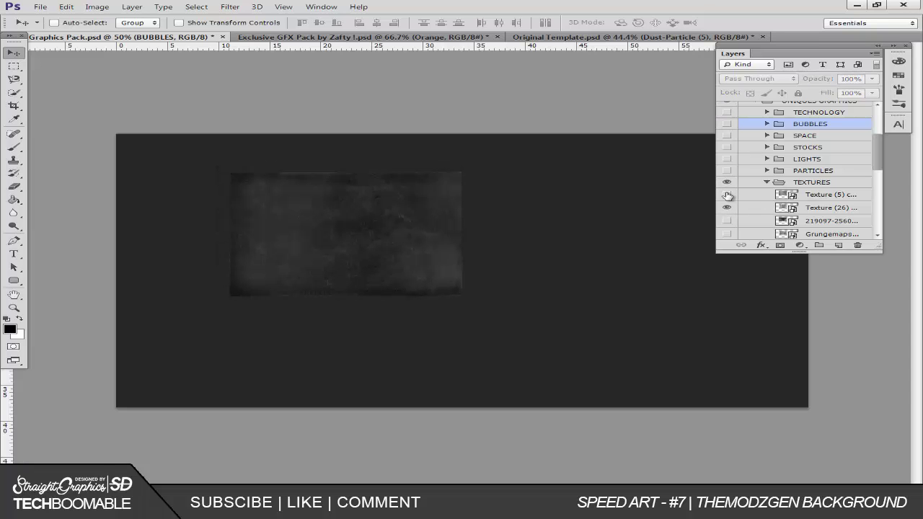
# Step: Duplicate Texture (26) into Original Template.psd
pyautogui.rightClick(829, 207)
pyautogui.click(649, 116)
pyautogui.click(443, 194)
pyautogui.click(433, 227)
pyautogui.click(589, 155)
pyautogui.hotkey('ctrl', 'Tab')
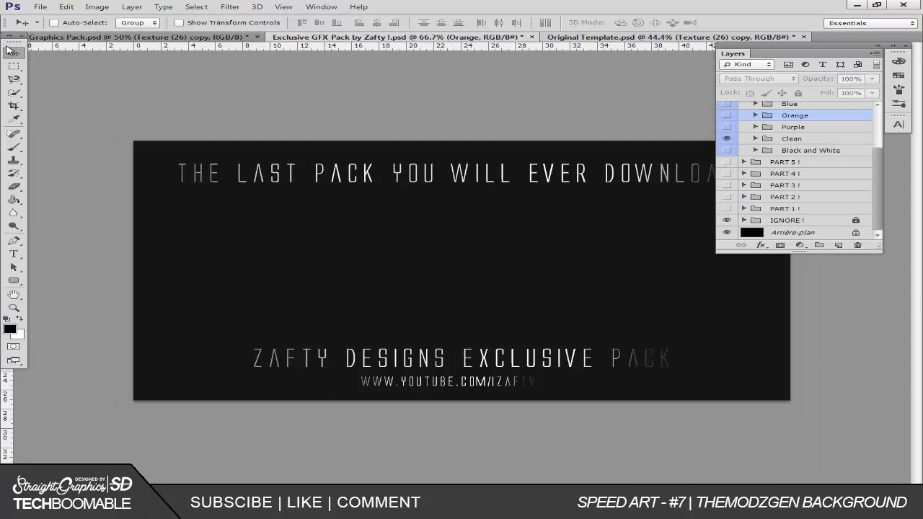
pyautogui.hotkey('ctrl', 'Tab')
# Step: Move the texture over the left-side art, duplicate it, and merge both copies into Texture (26) copy 2
pyautogui.moveTo(129, 142); pyautogui.dragTo(317, 314)
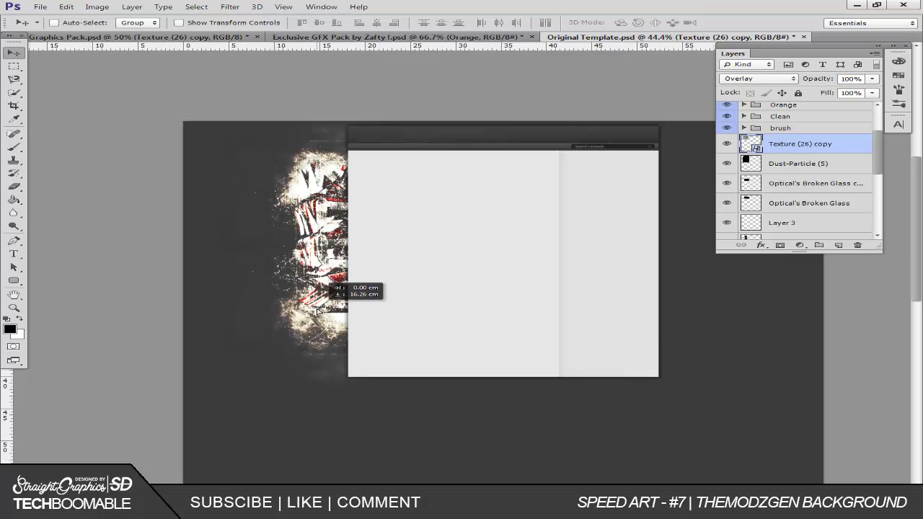
pyautogui.press('e')
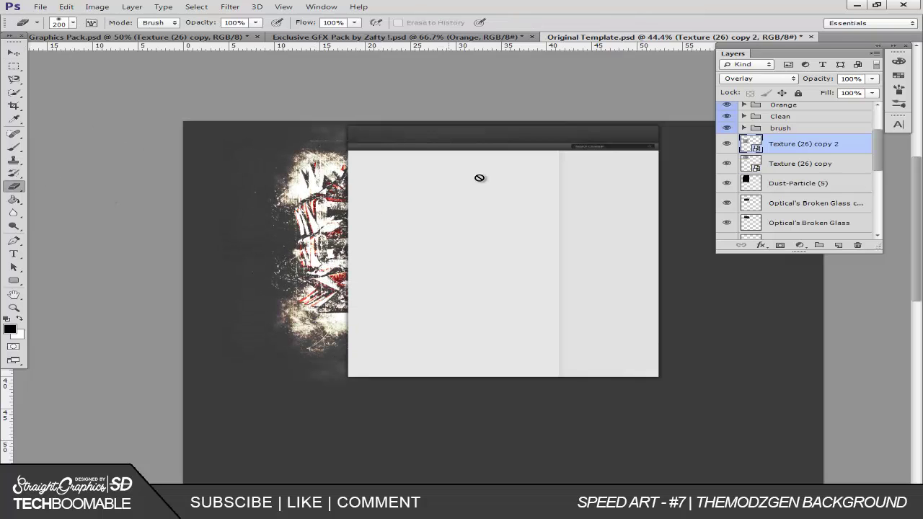
pyautogui.keyDown('ctrl'); pyautogui.click(792, 167); pyautogui.keyUp('ctrl')
pyautogui.click(759, 78)
pyautogui.press('Escape')
pyautogui.hotkey('ctrl', 'e')
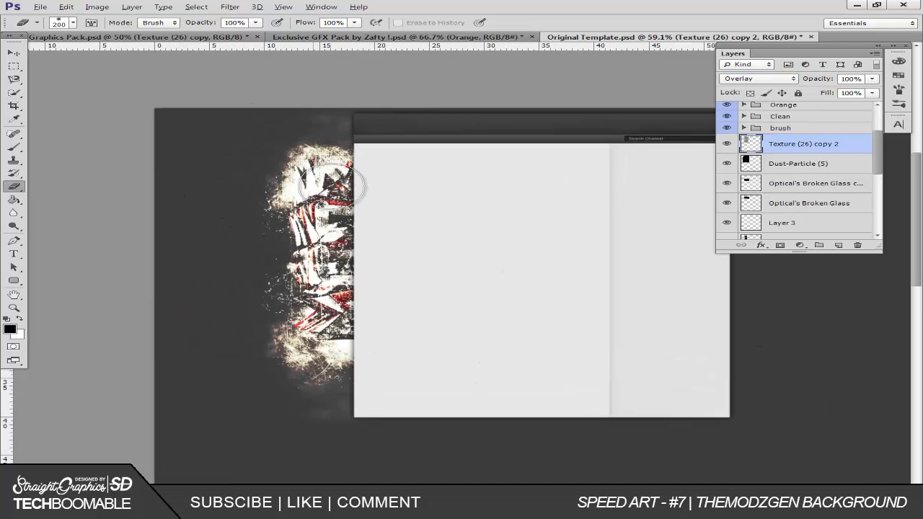
# Step: Add Layer 6 above MODZ0001 in Overlay blending at 51% opacity
pyautogui.scroll(3, 443, 181)
pyautogui.scroll(-5, 794, 180)
pyautogui.click(788, 151)
pyautogui.click(839, 246)
pyautogui.press('b')
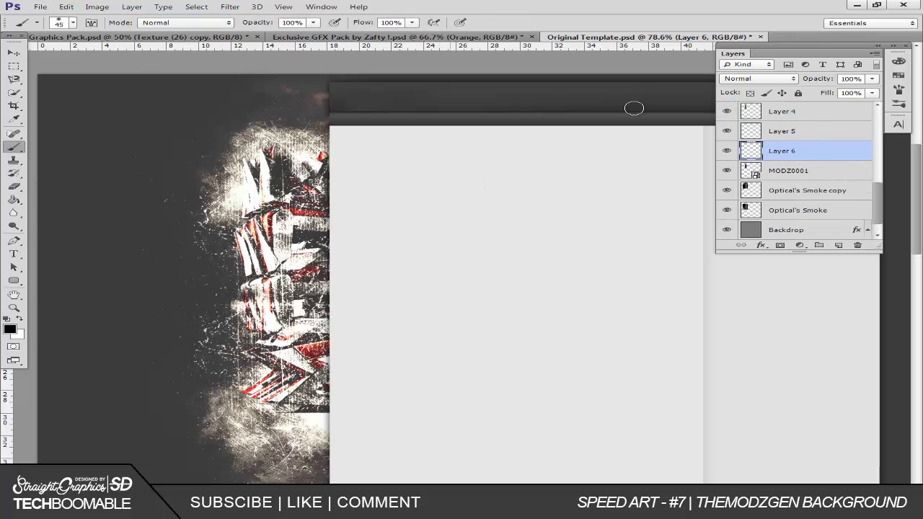
pyautogui.click(758, 77)
pyautogui.click(743, 202)
pyautogui.moveTo(871, 79); pyautogui.dragTo(838, 94)
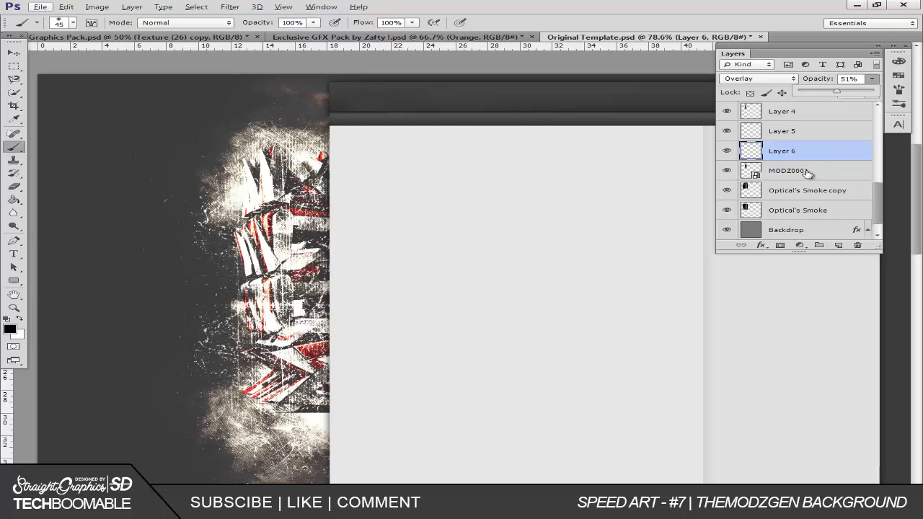
# Step: Select the whole range of artwork layers
pyautogui.scroll(5, 807, 173)
pyautogui.keyDown('shift'); pyautogui.click(775, 188); pyautogui.keyUp('shift')
pyautogui.scroll(-2, 643, 202)
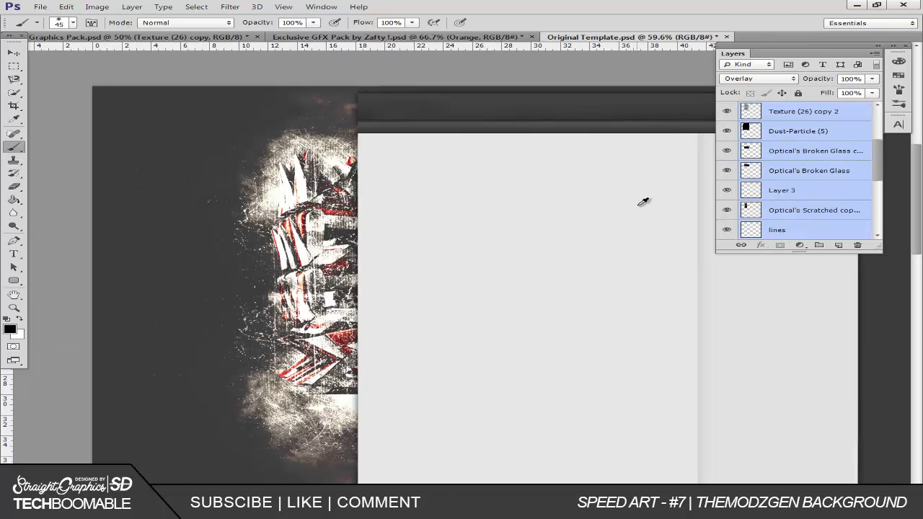
pyautogui.scroll(-2, 643, 202)
# Step: Group the art as 'right side' and place a horizontally flipped copy, with the brush group, on the right
pyautogui.hotkey('ctrl', 'g')
pyautogui.doubleClick(785, 195)
pyautogui.write('right side')
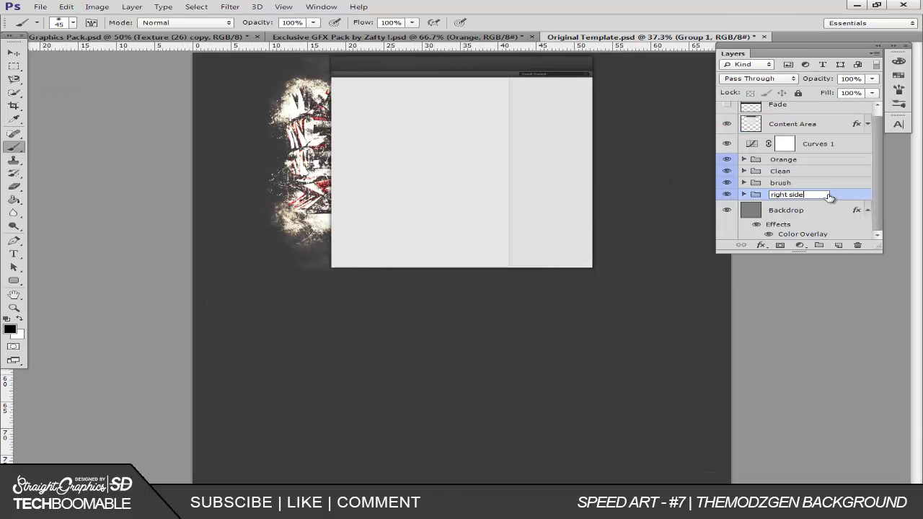
pyautogui.keyDown('shift'); pyautogui.click(781, 182); pyautogui.keyUp('shift')
pyautogui.press('v')
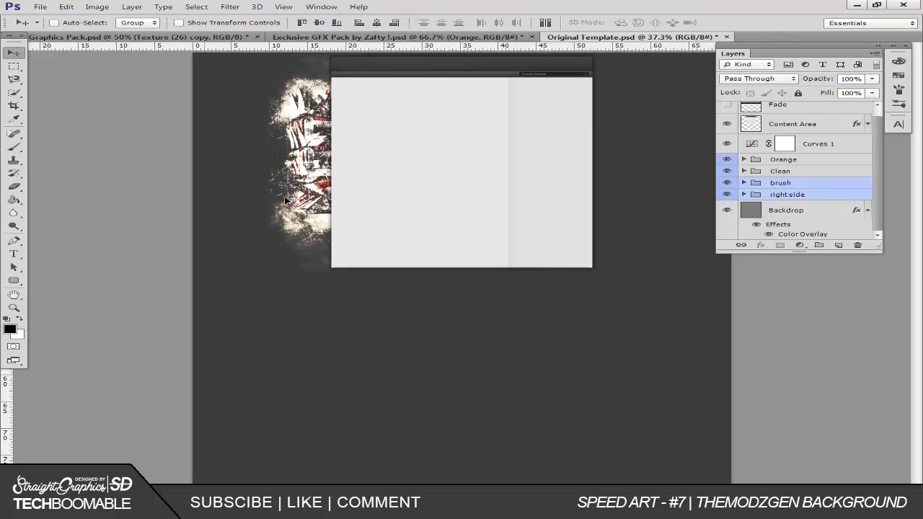
pyautogui.moveTo(286, 200); pyautogui.dragTo(573, 204)
pyautogui.click(65, 7)
pyautogui.moveTo(87, 205)
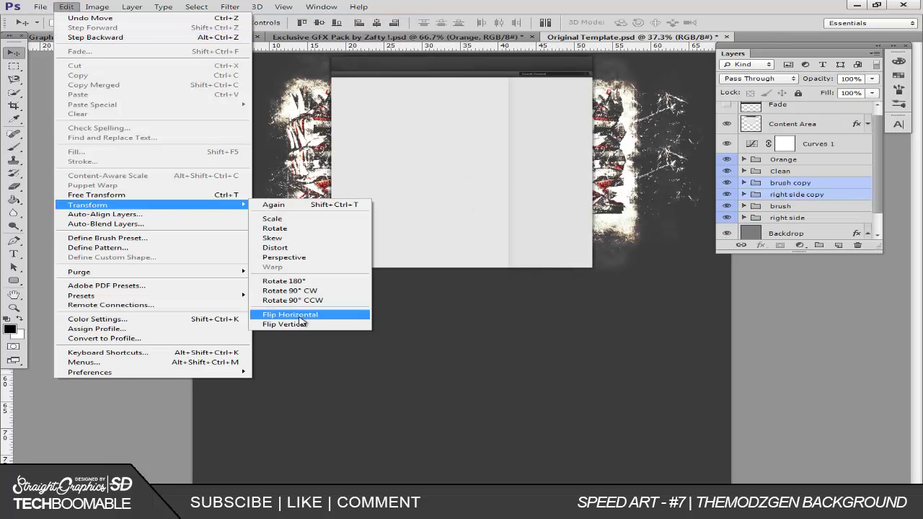
pyautogui.click(297, 315)
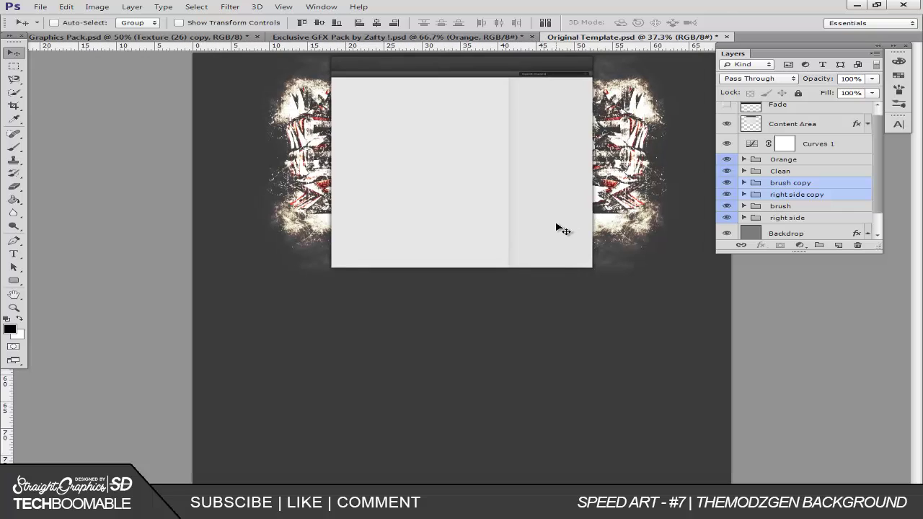
# Step: Enlarge the mirrored copy and move it against the template's right edge
pyautogui.hotkey('ctrl', 't')
pyautogui.moveTo(712, 290); pyautogui.dragTo(766, 350)
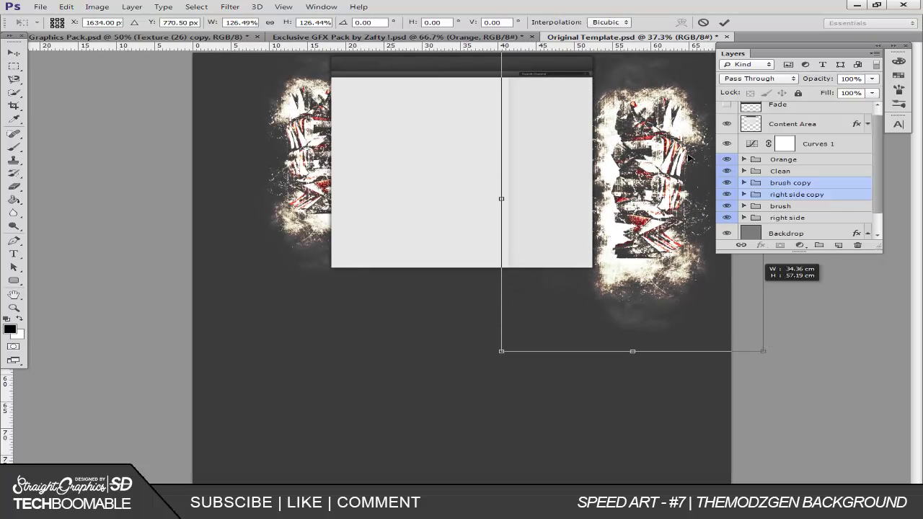
pyautogui.press('Return')
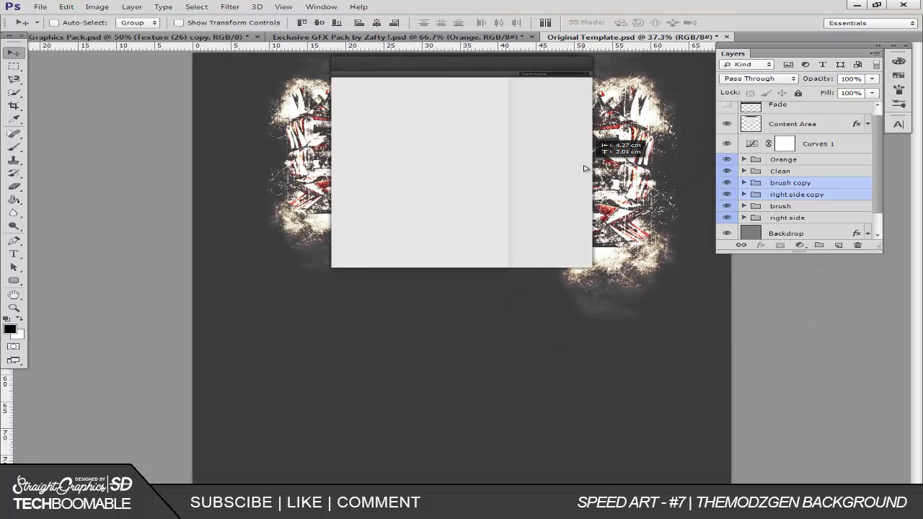
pyautogui.moveTo(613, 185); pyautogui.dragTo(591, 165)
pyautogui.scroll(-1, 798, 195)
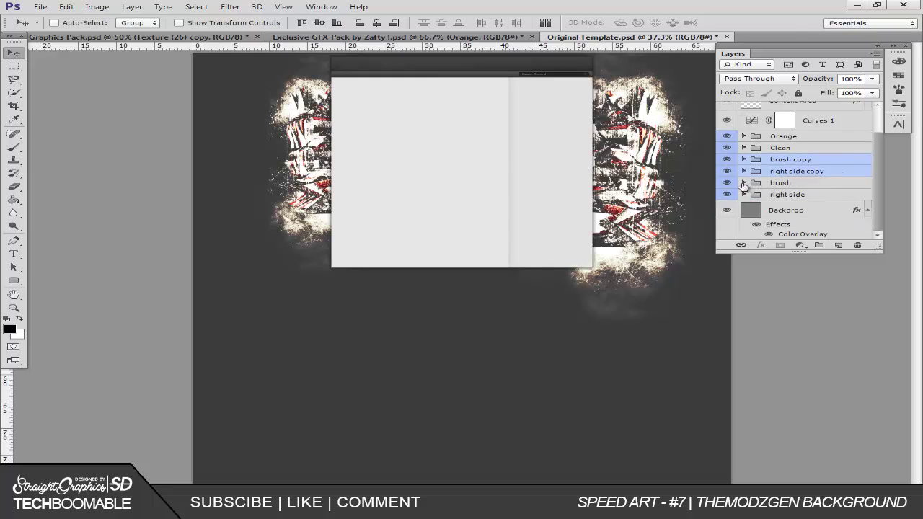
# Step: Rename the 'right side copy' group to 'left side' and expand its layer list
pyautogui.doubleClick(806, 172)
pyautogui.write('left sid')
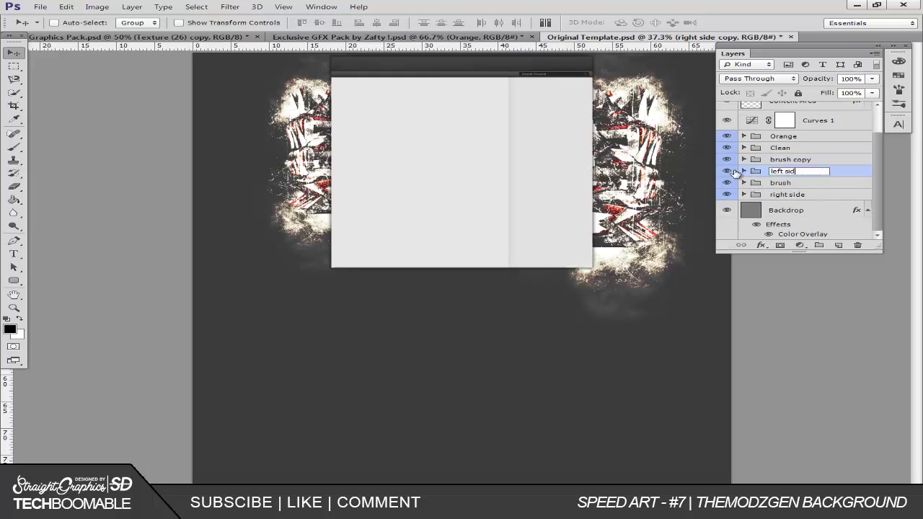
pyautogui.write('e')
pyautogui.press('Return')
pyautogui.click(744, 171)
pyautogui.scroll(-3, 793, 187)
pyautogui.scroll(2, 793, 180)
# Step: On Layer 6, erase the bright smoke below the right-side art with the Eraser
pyautogui.click(777, 168)
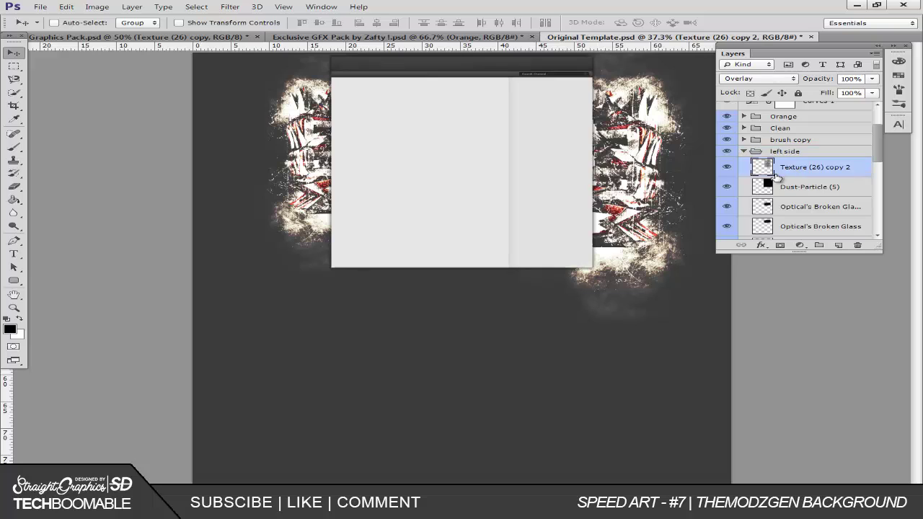
pyautogui.press('e')
pyautogui.scroll(-1, 800, 187)
pyautogui.click(808, 167)
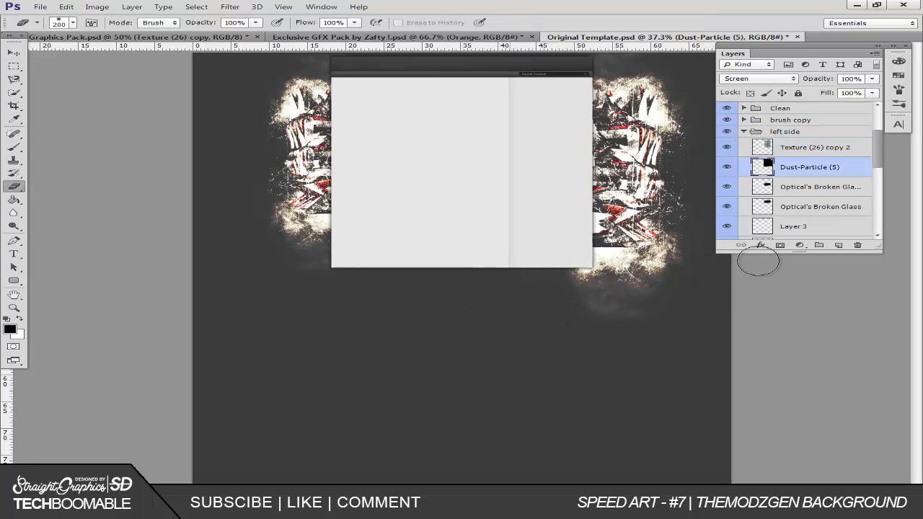
pyautogui.hotkey('alt', '[')
pyautogui.hotkey('alt', '[')
pyautogui.hotkey('alt', '[')
pyautogui.scroll(-3, 793, 191)
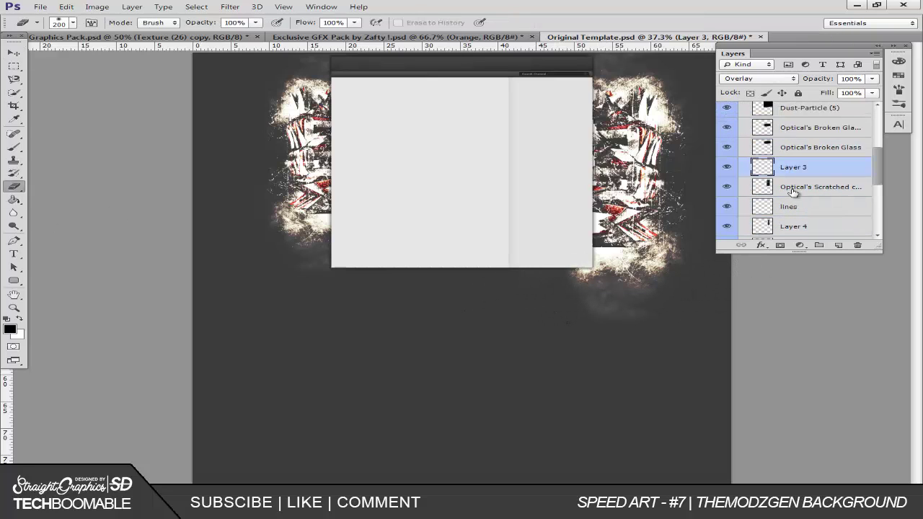
pyautogui.hotkey('alt', '[')
pyautogui.hotkey('alt', '[')
pyautogui.hotkey('alt', '[')
pyautogui.hotkey('alt', '[')
pyautogui.hotkey('alt', '[')
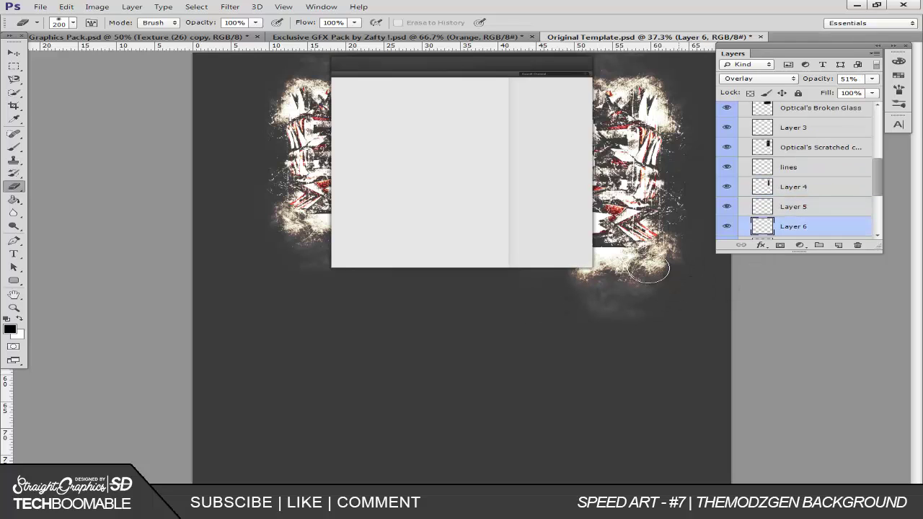
pyautogui.hotkey('alt', '[')
pyautogui.hotkey('alt', '[')
pyautogui.hotkey('alt', '[')
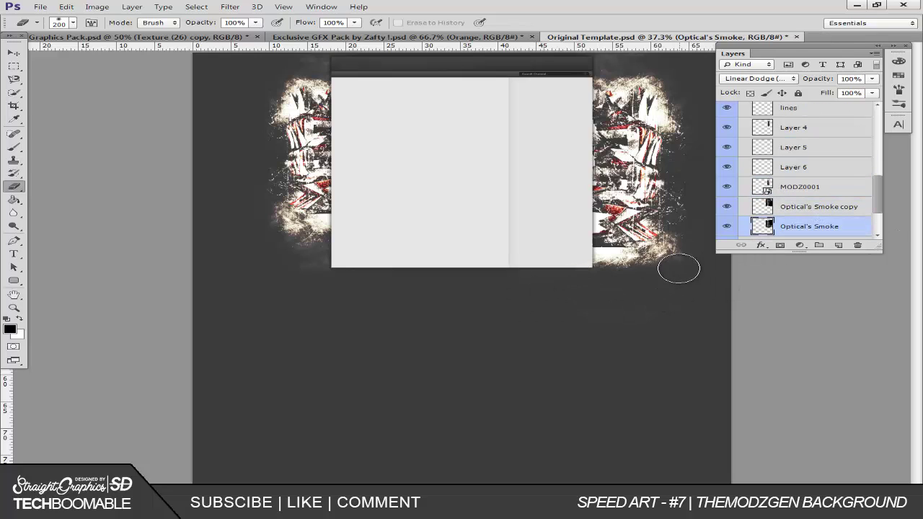
pyautogui.moveTo(678, 269); pyautogui.dragTo(588, 268)
pyautogui.moveTo(696, 220); pyautogui.dragTo(701, 270)
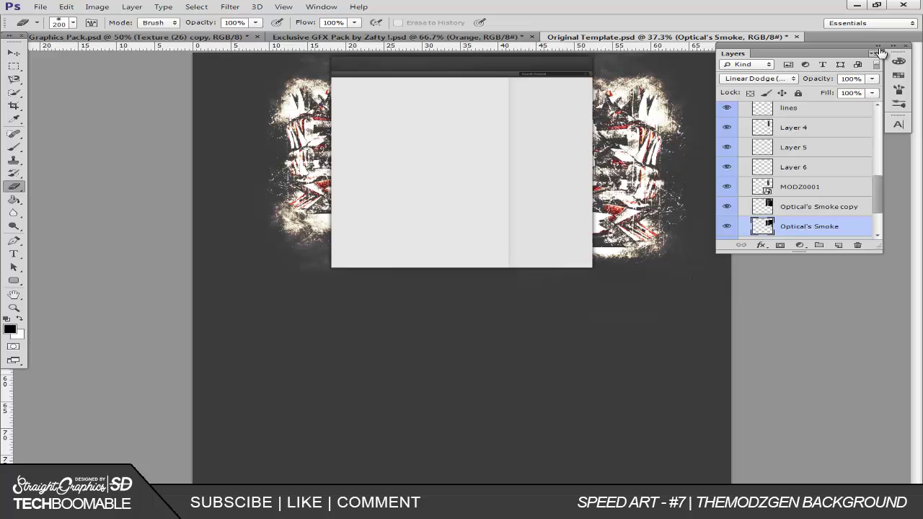